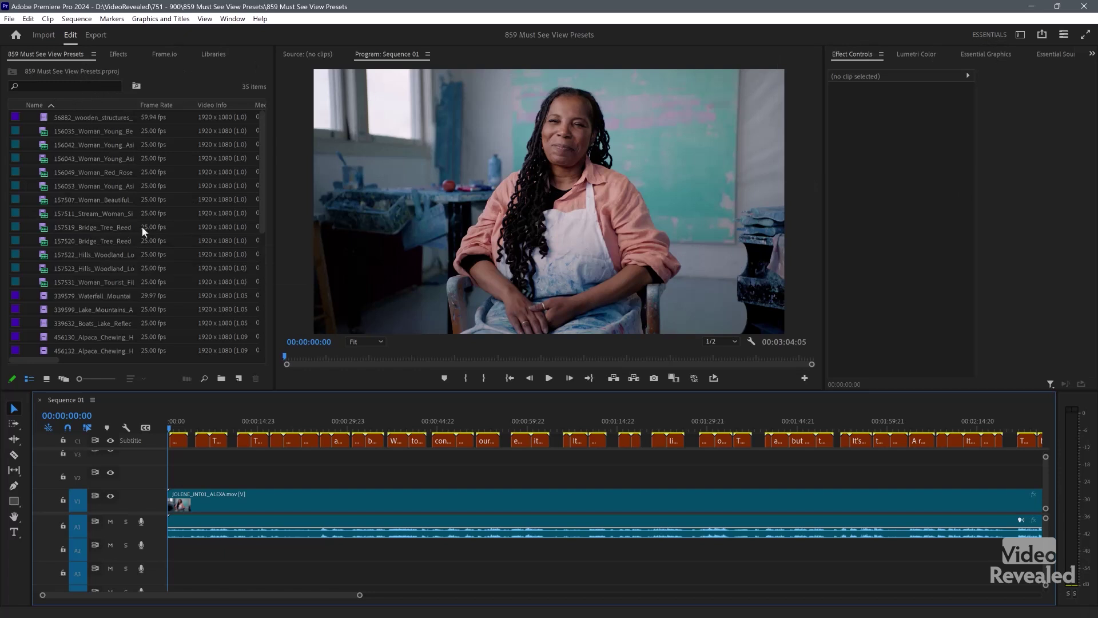
# Step: Maximize the Project panel with the backtick key and open its options menu
pyautogui.click(53, 52)
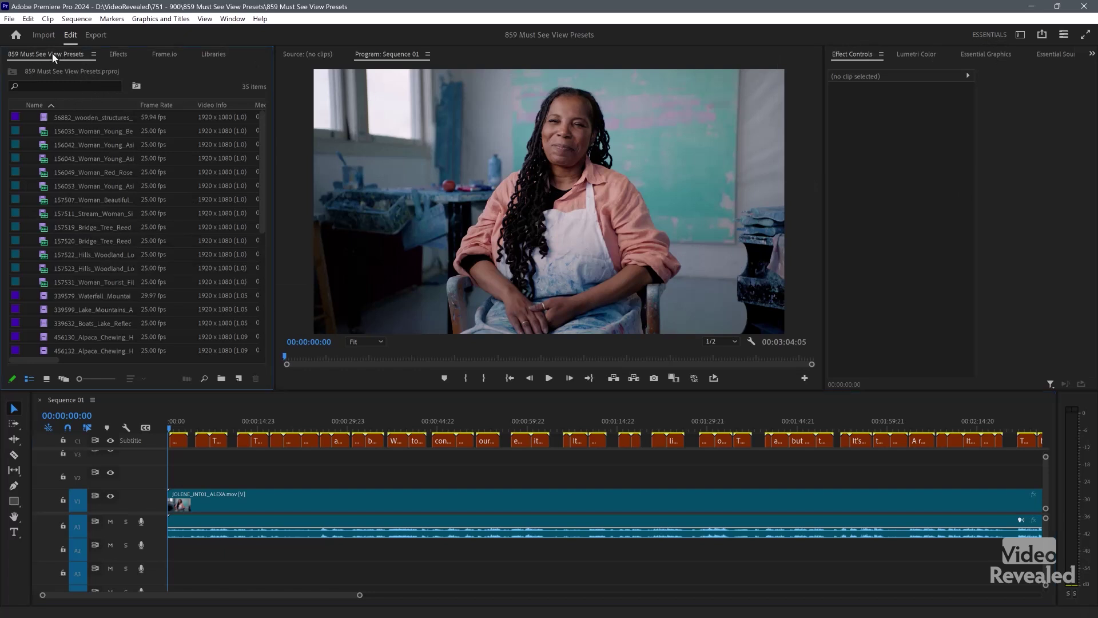
pyautogui.press('`')
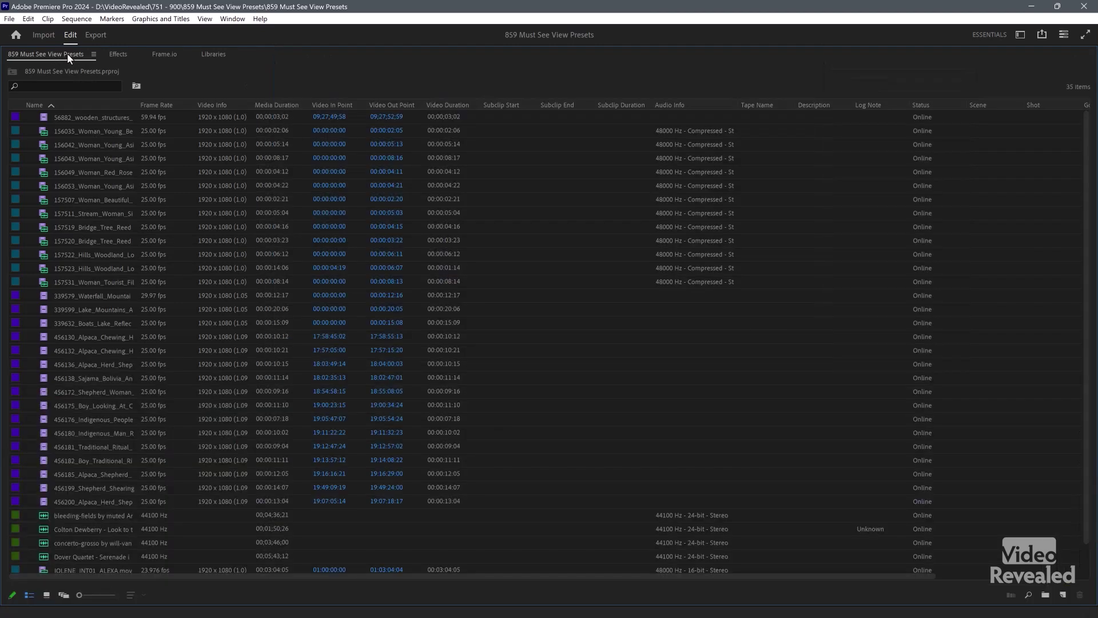
pyautogui.press('`')
pyautogui.press('`')
pyautogui.click(94, 55)
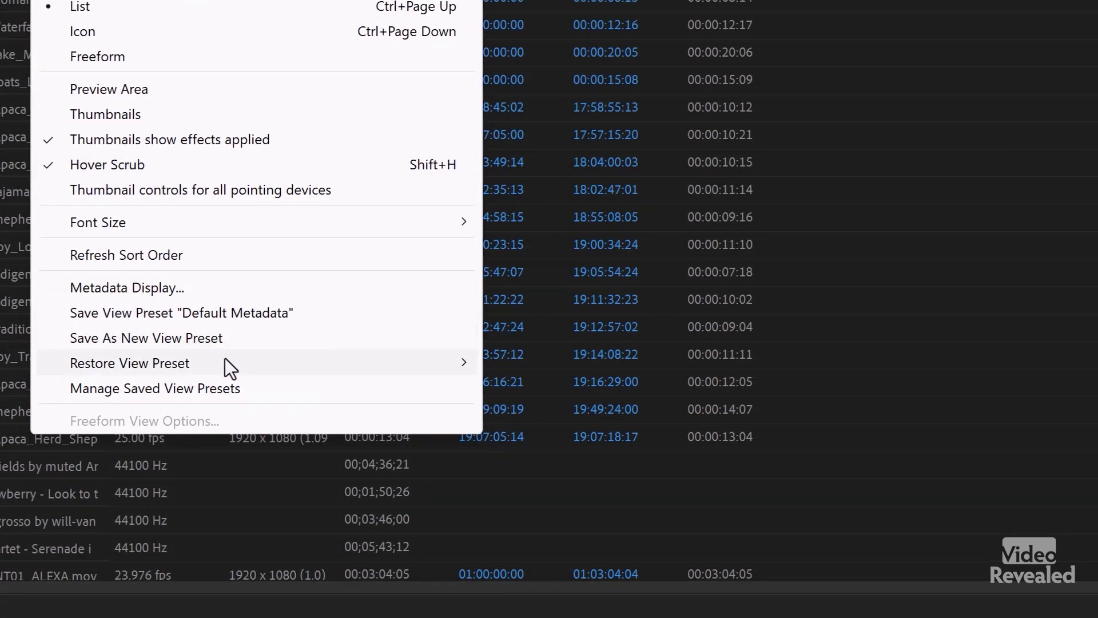
pyautogui.moveTo(224, 364)
# Step: Save the current view as a new preset, then browse Documents > Adobe > Premiere Pro
pyautogui.click(174, 337)
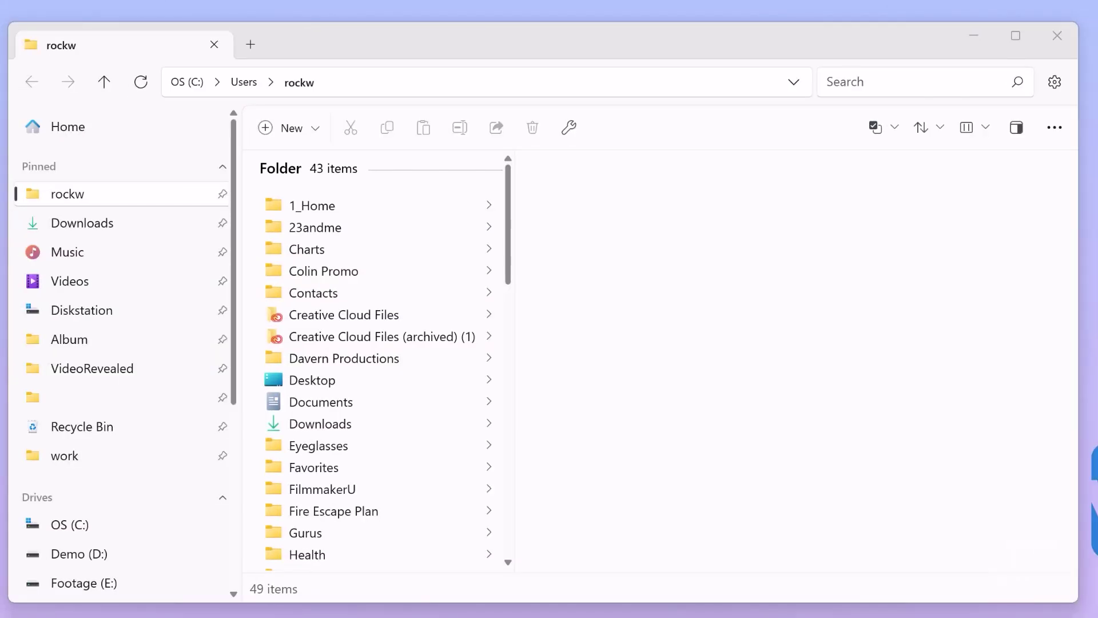
pyautogui.click(329, 404)
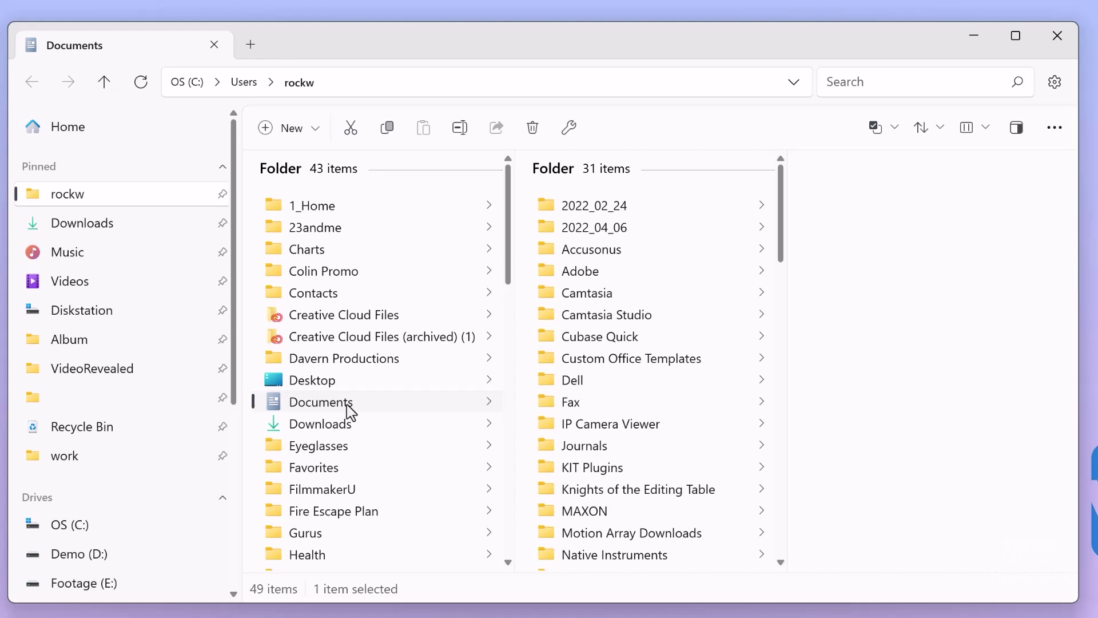
pyautogui.click(649, 273)
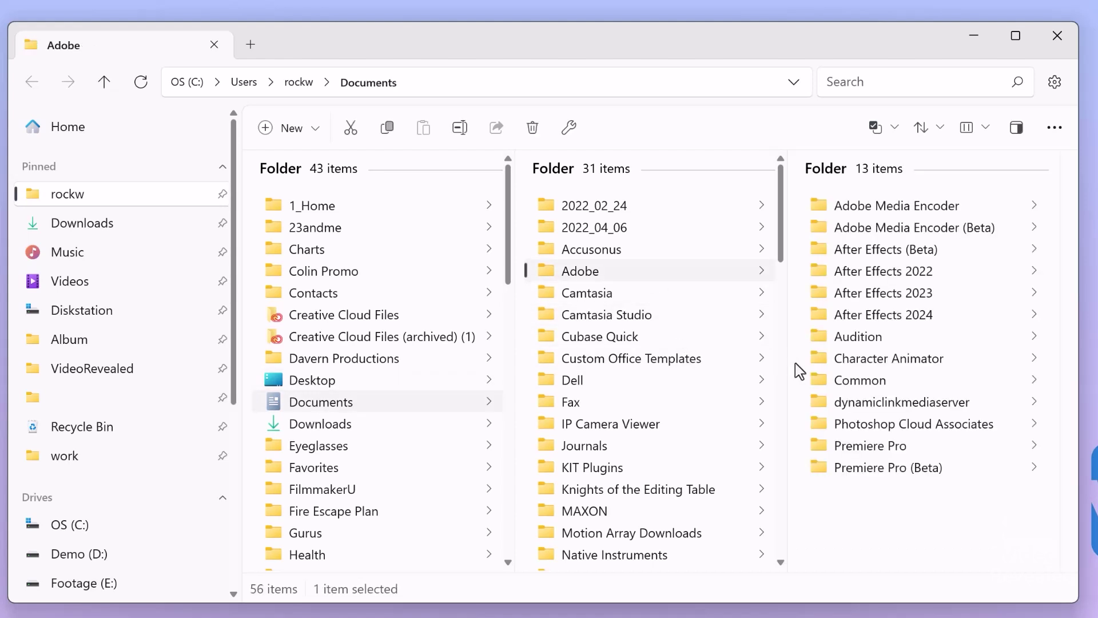
pyautogui.click(883, 452)
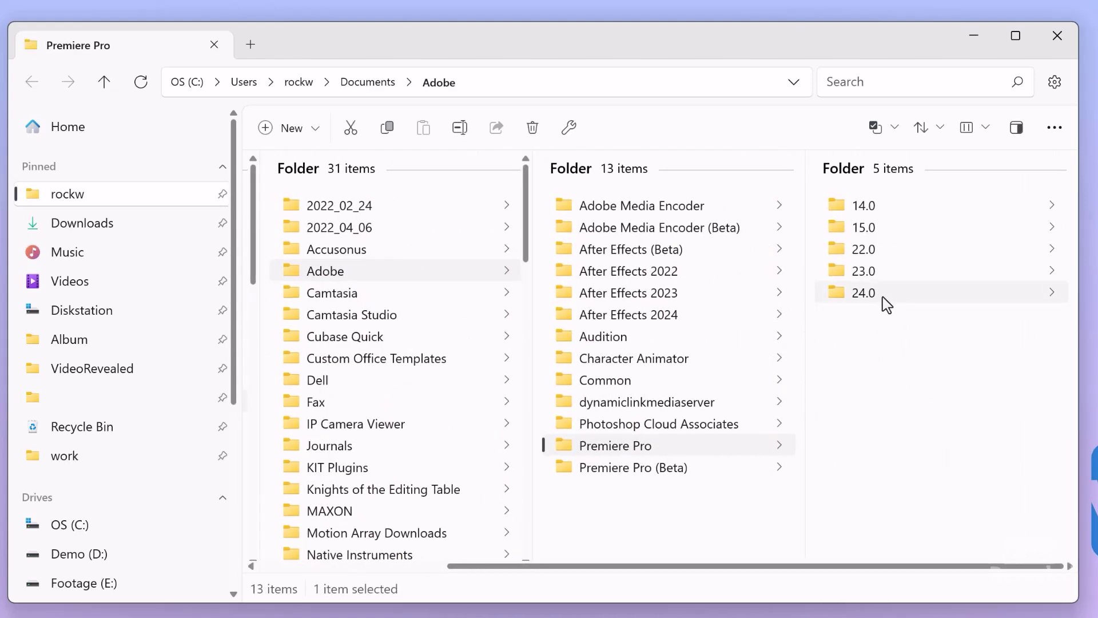
# Step: Open 24.0 > profile > Settings > Project View Presets and select all six .pvpreset files
pyautogui.click(884, 291)
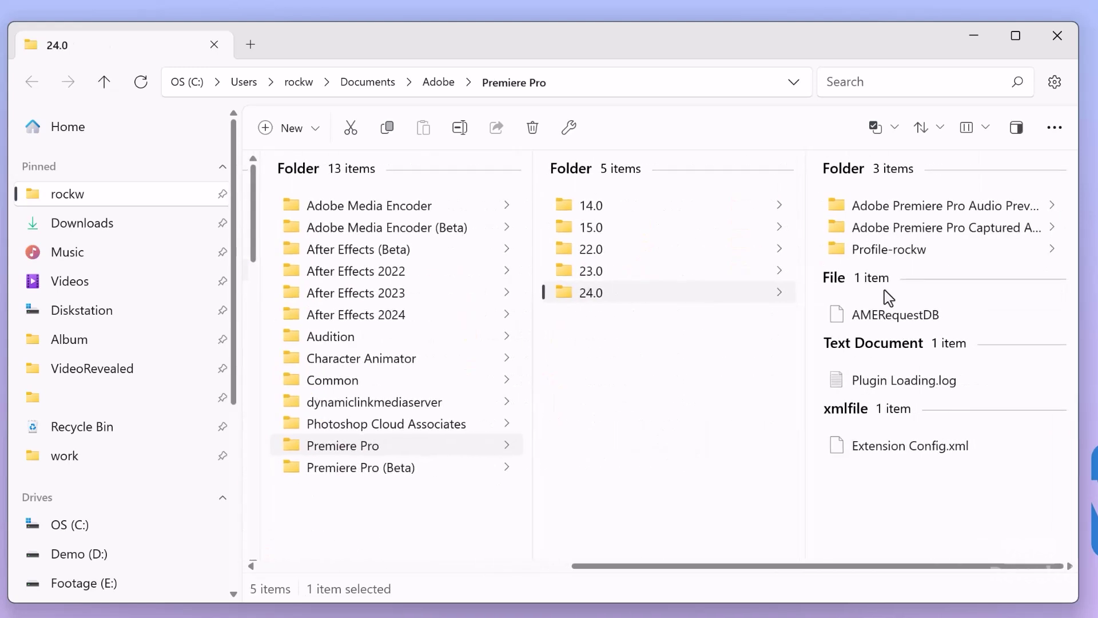
pyautogui.click(908, 252)
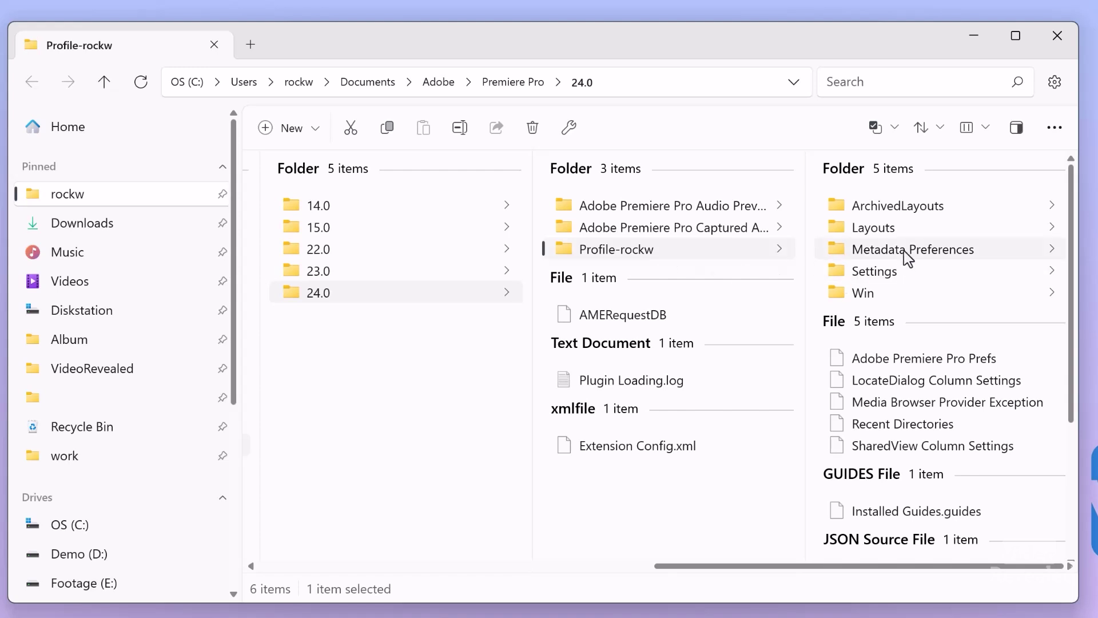
pyautogui.click(905, 273)
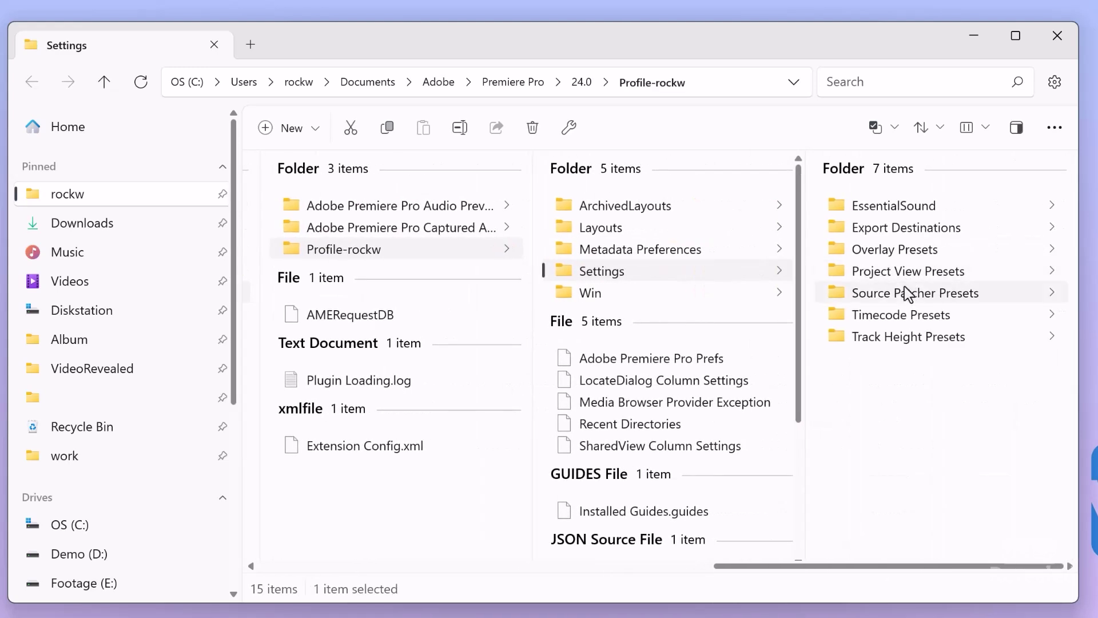
pyautogui.click(896, 278)
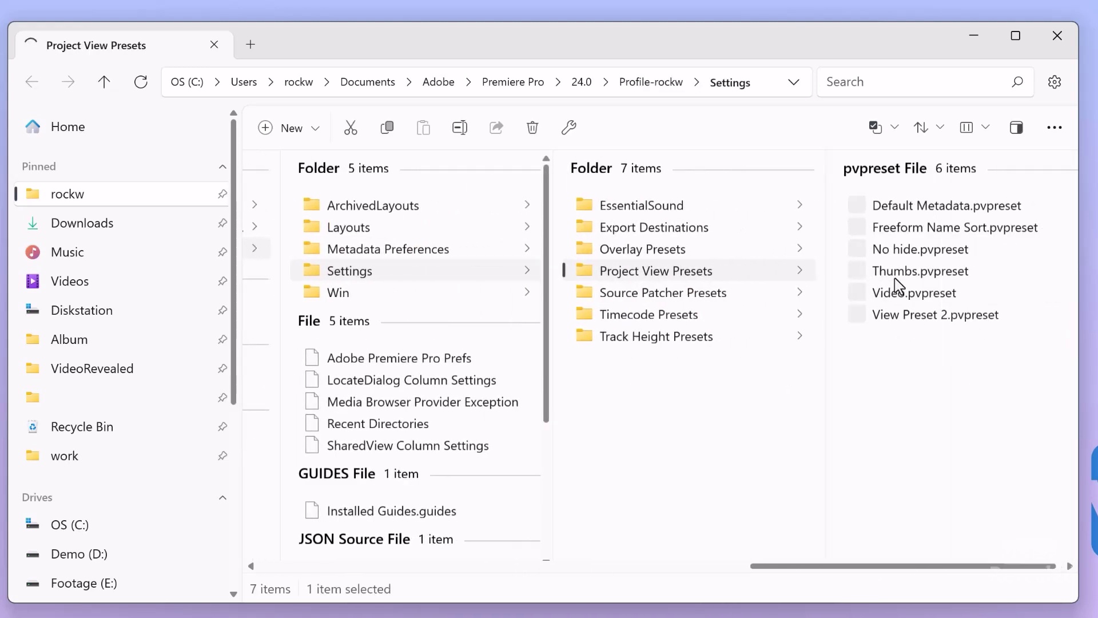
pyautogui.moveTo(955, 382); pyautogui.dragTo(818, 216)
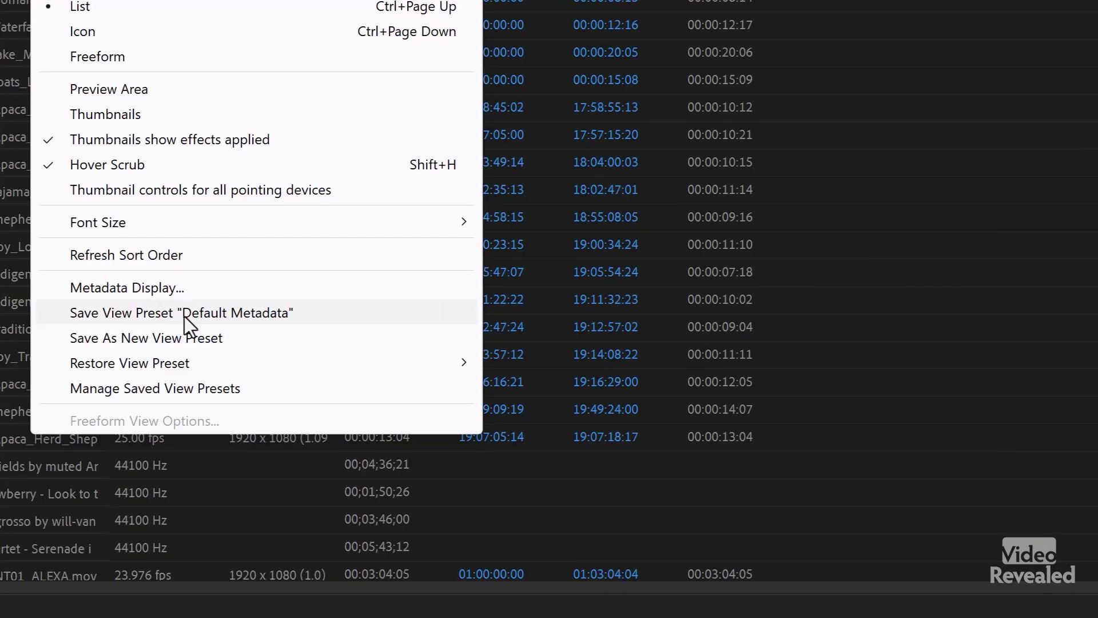
# Step: Overwrite the Default Metadata view preset with the current Project panel layout
pyautogui.click(269, 313)
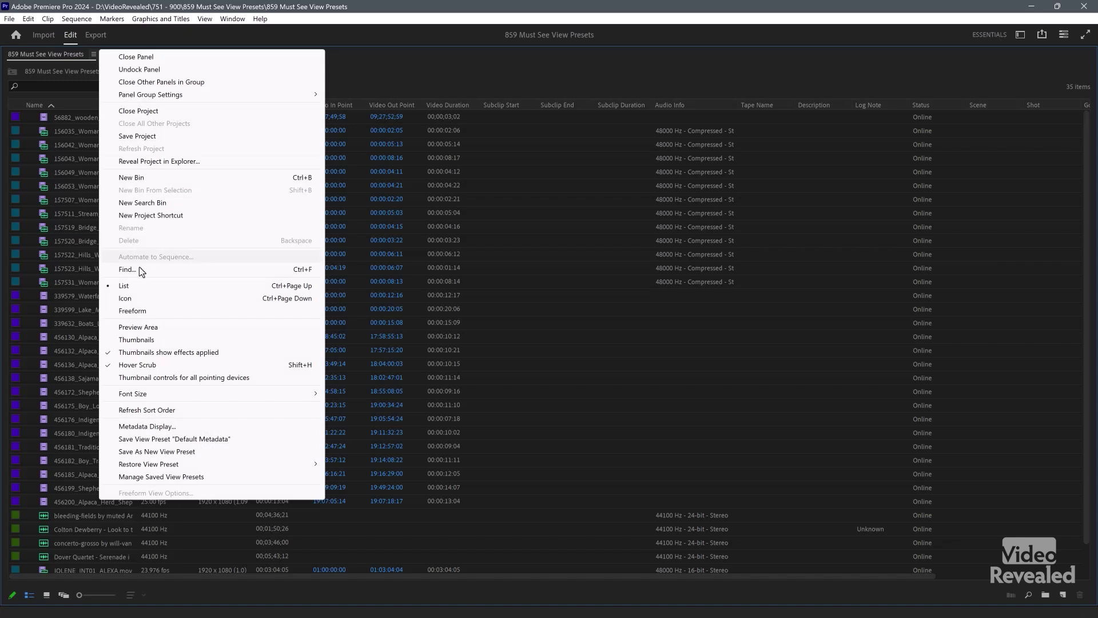
pyautogui.click(169, 428)
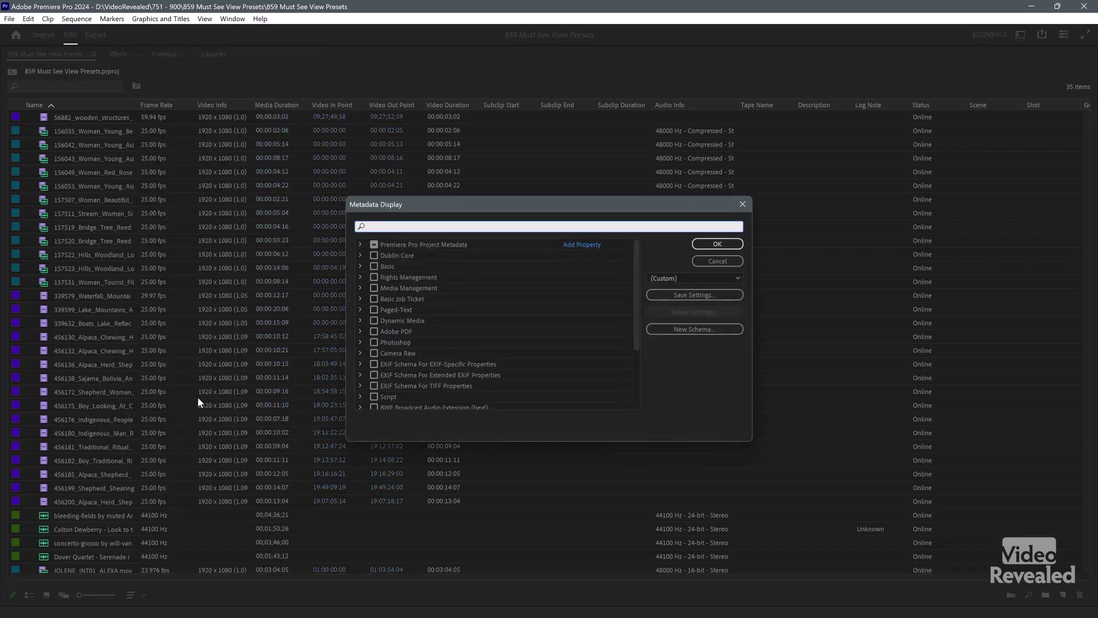
pyautogui.click(359, 242)
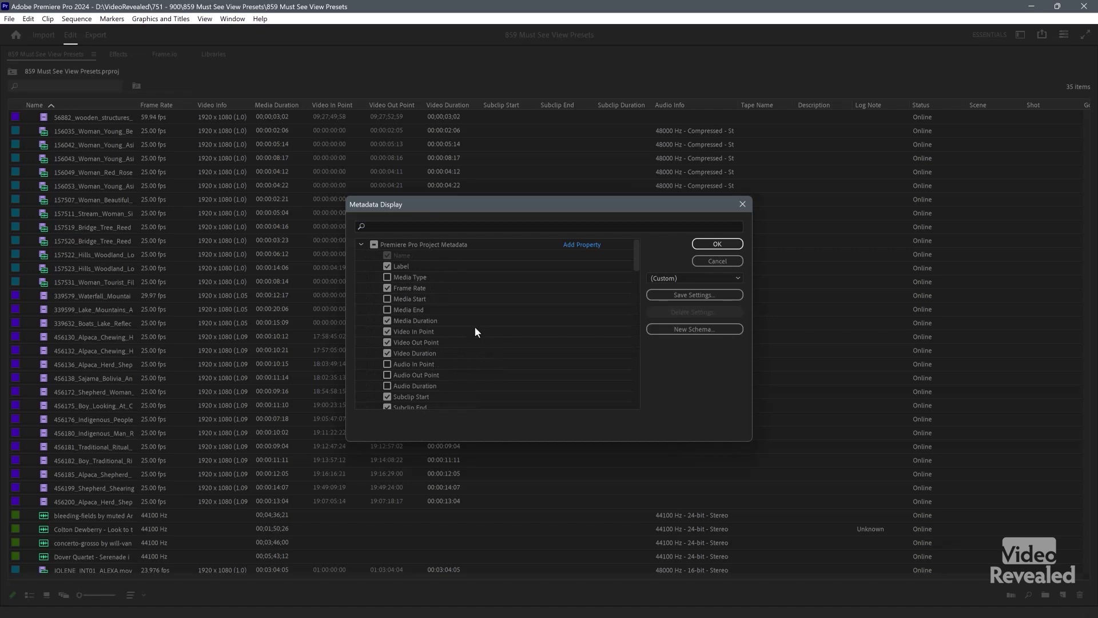
pyautogui.click(698, 258)
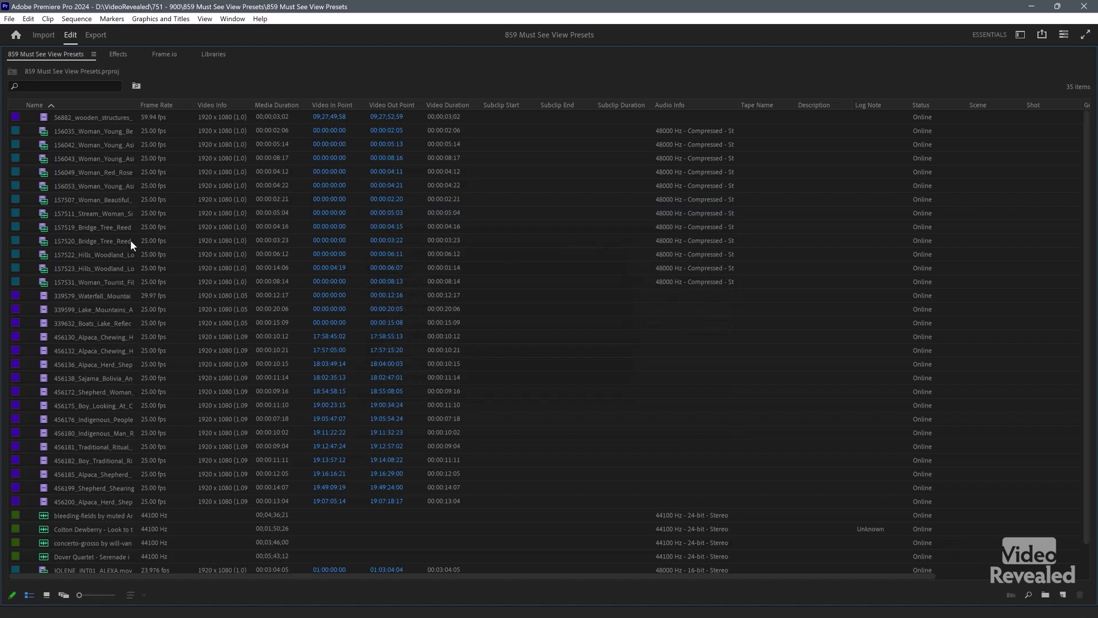
# Step: Map Default Metadata, Thumbs, Freeform Name Sort and View Preset 2 to Project View Preset shortcuts 1–4
pyautogui.click(94, 53)
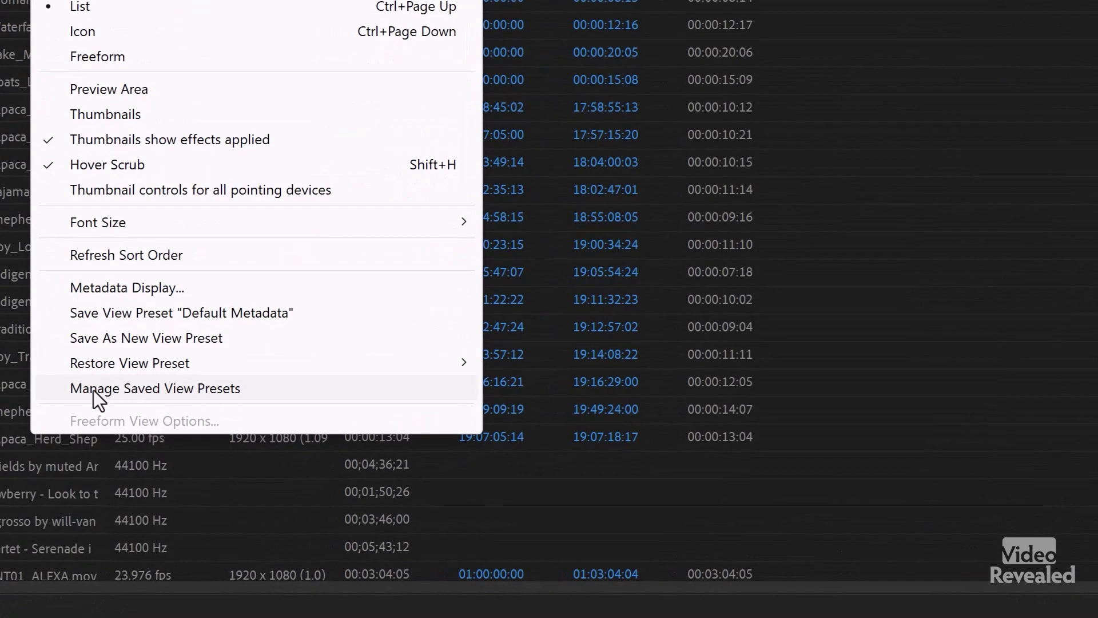
pyautogui.click(224, 387)
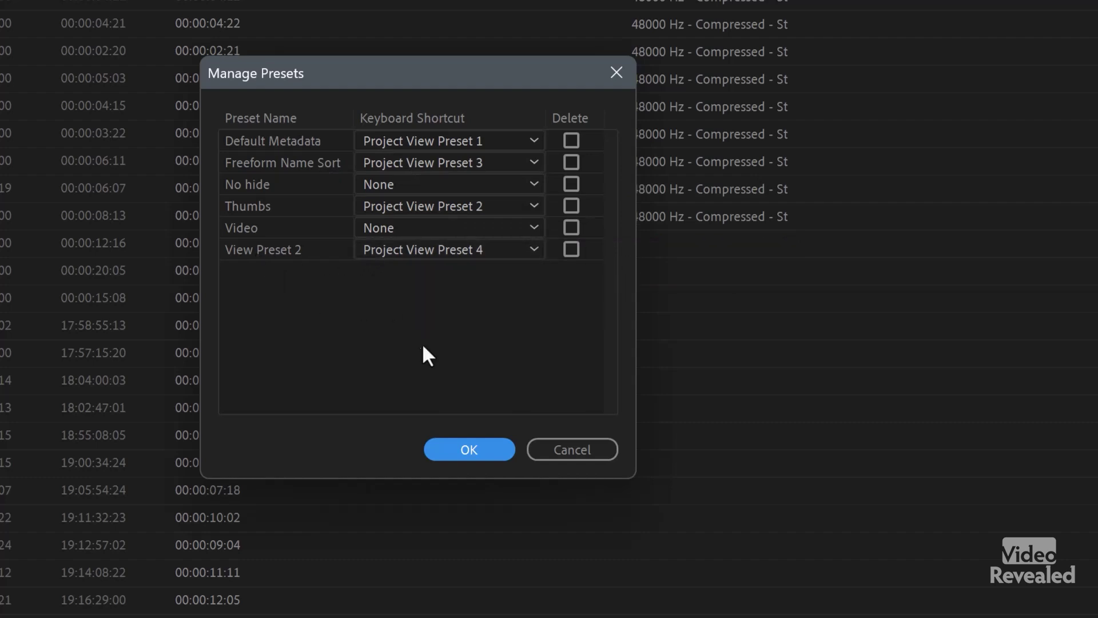
pyautogui.click(490, 448)
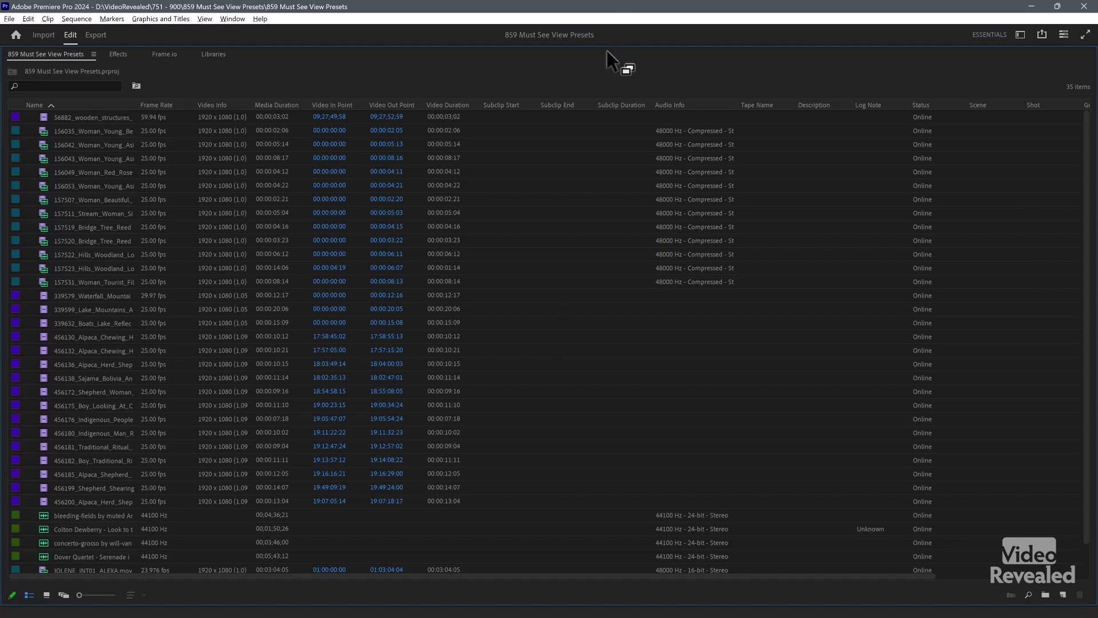
# Step: Cycle repeatedly through the saved list, icon grid, freeform and thumbnail view presets
pyautogui.hotkey('ctrl', 'pageup')
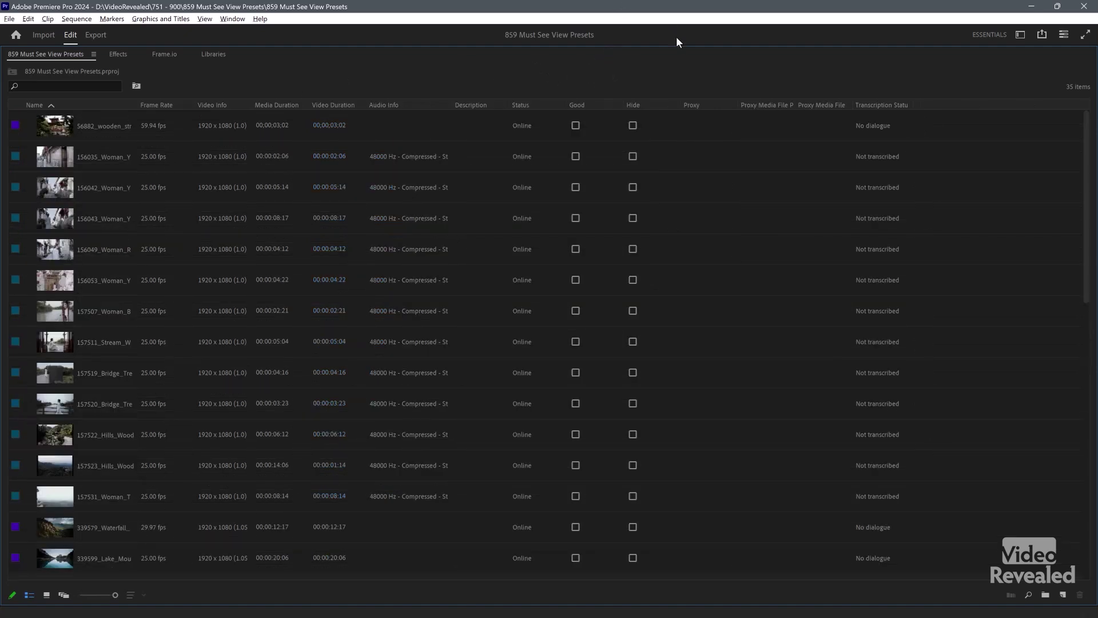
pyautogui.hotkey('ctrl', 'pagedown')
pyautogui.hotkey('ctrl', 'pagedown')
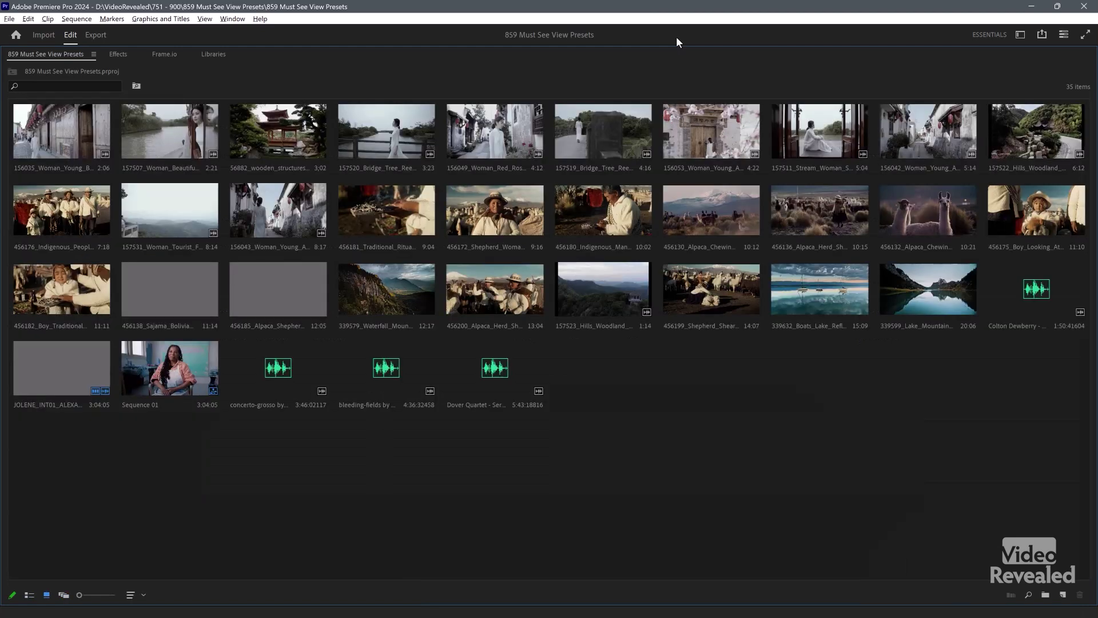
pyautogui.hotkey('ctrl', 'pagedown')
pyautogui.hotkey('ctrl', 'pageup')
pyautogui.hotkey('ctrl', 'pageup')
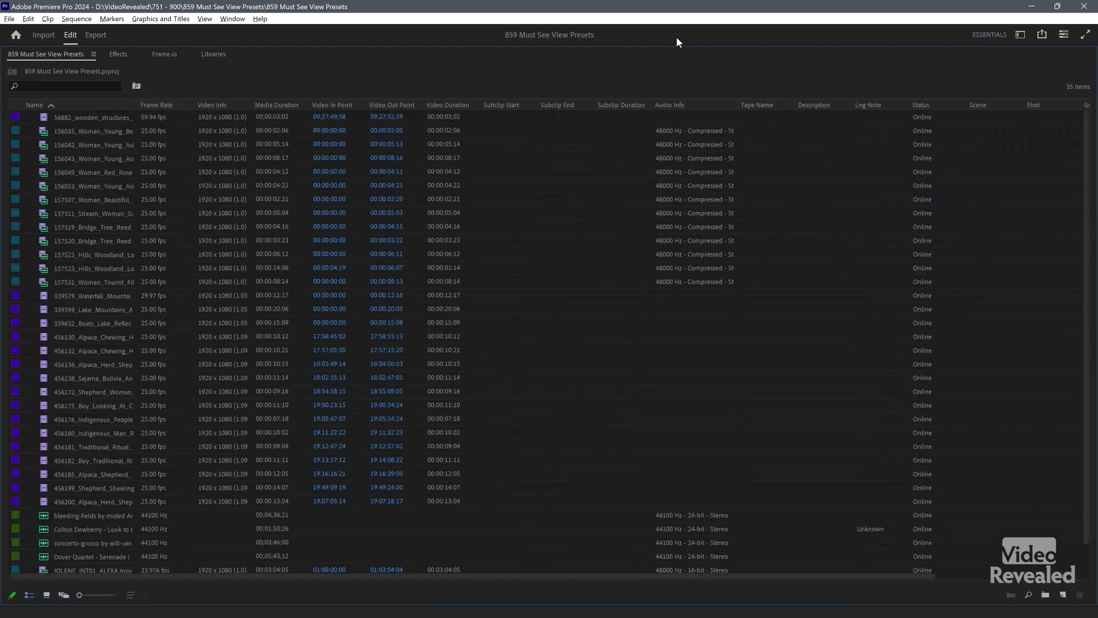
pyautogui.hotkey('ctrl', 'pageup')
pyautogui.hotkey('ctrl', 'pagedown')
pyautogui.hotkey('ctrl', 'pagedown')
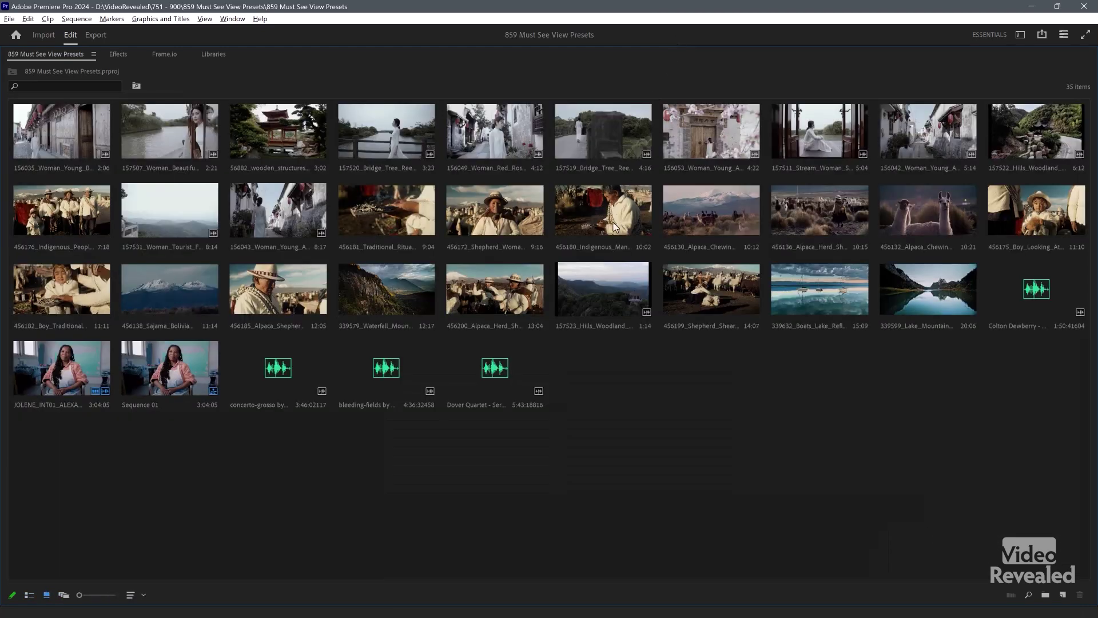
pyautogui.hotkey('ctrl', 'pageup')
pyautogui.hotkey('ctrl', 'pageup')
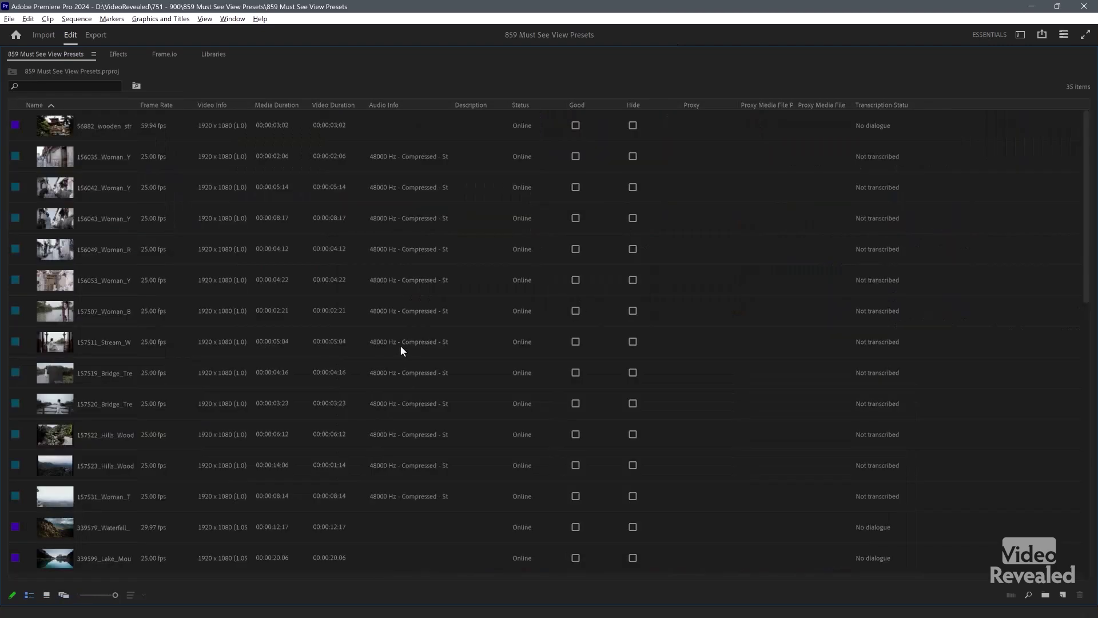
pyautogui.hotkey('ctrl', 'pageup')
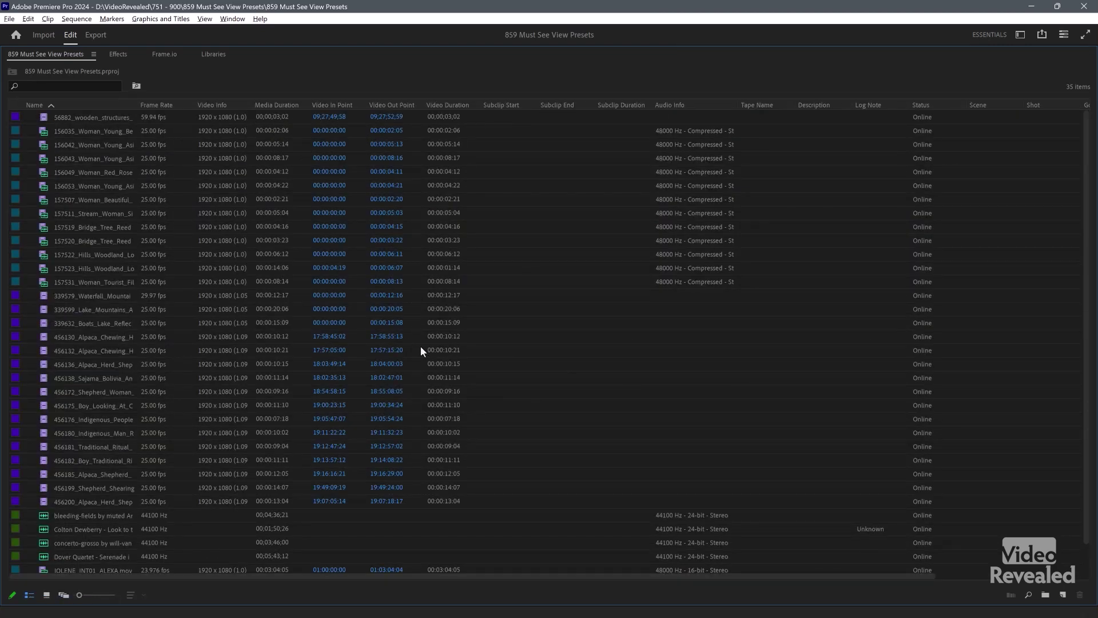
pyautogui.hotkey('ctrl', 'pageup')
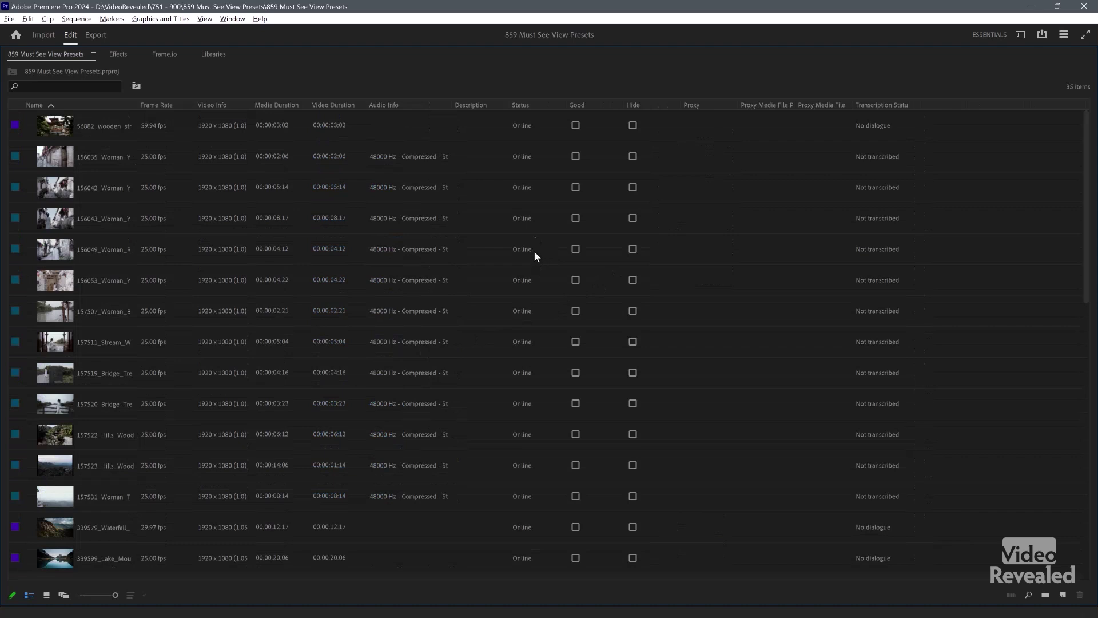
pyautogui.hotkey('ctrl', 'pageup')
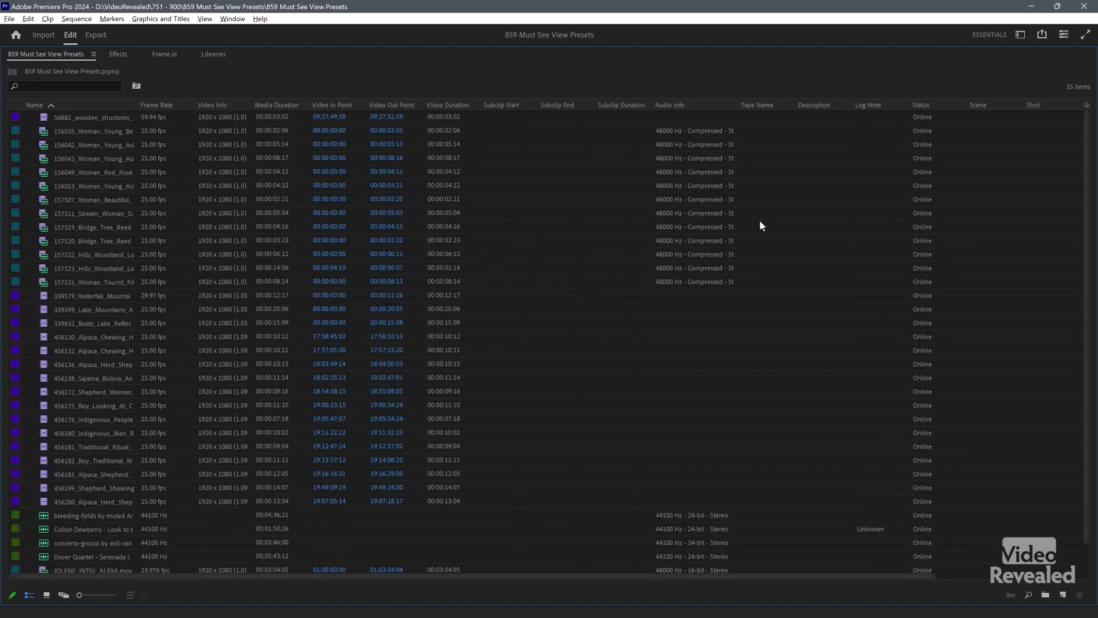
pyautogui.hotkey('ctrl', 'pageup')
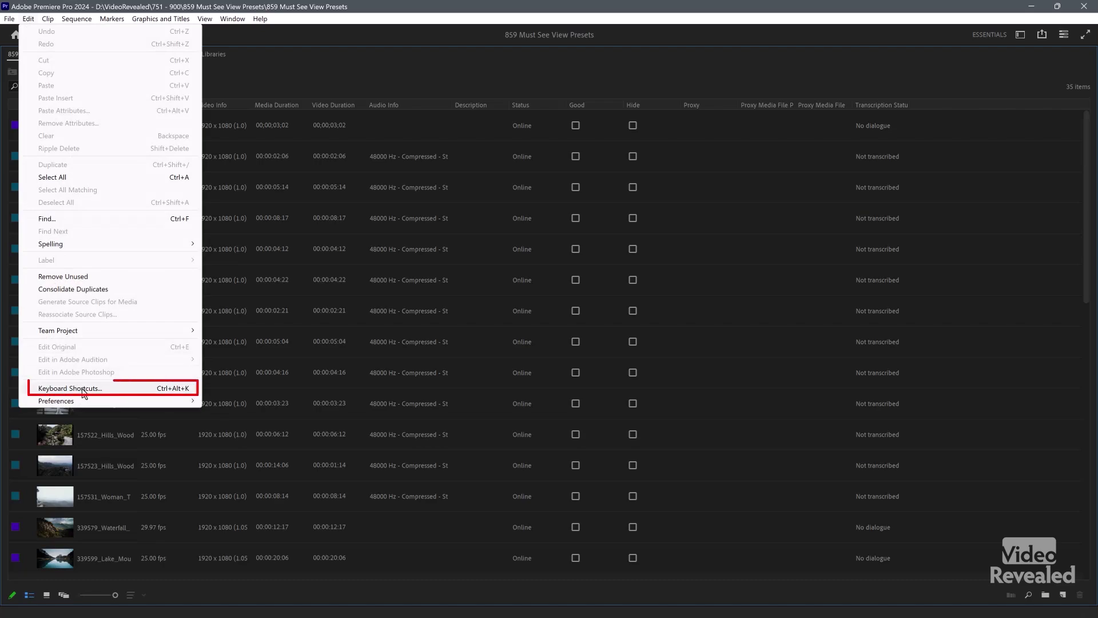
# Step: Search Keyboard Shortcuts for 'view prese' and confirm Project View Presets 1–4 use Alt+1 to Alt+4
pyautogui.click(84, 389)
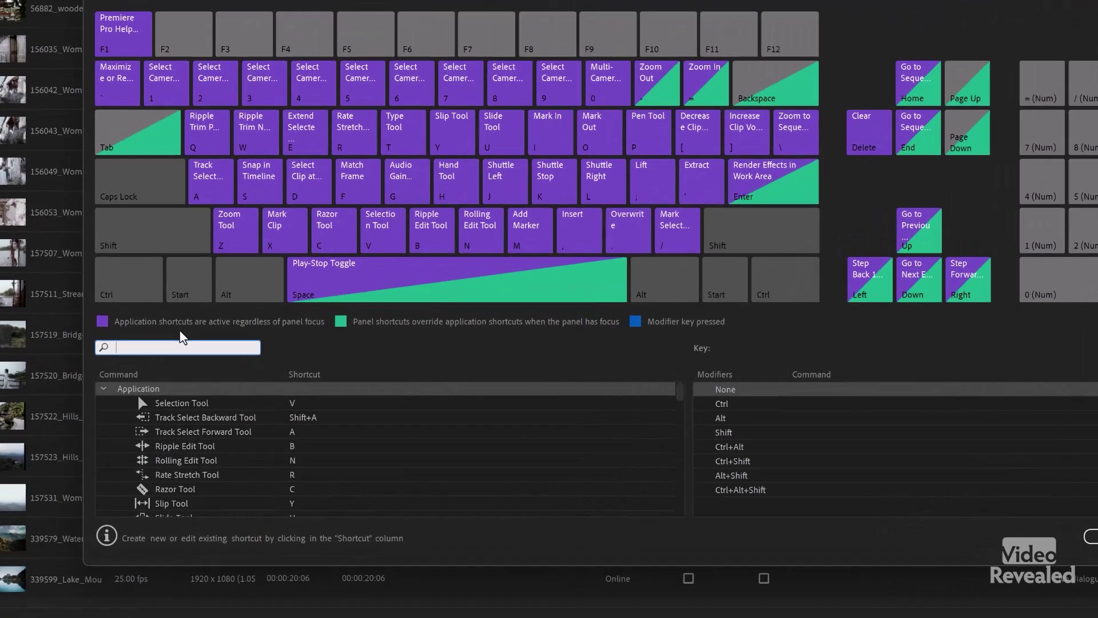
pyautogui.write('view')
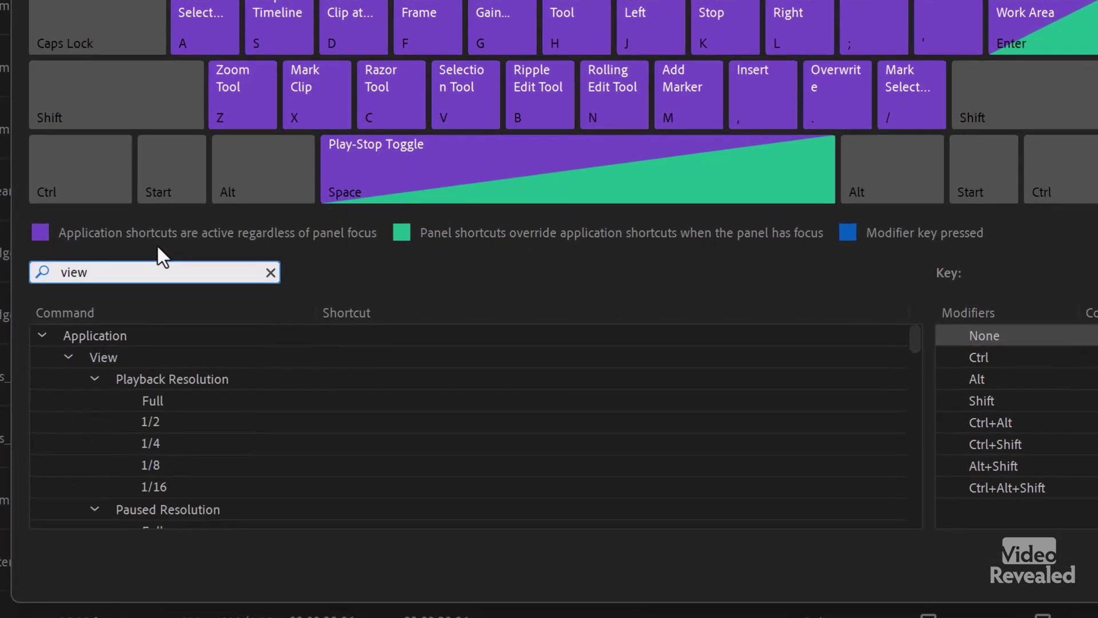
pyautogui.write(' preset')
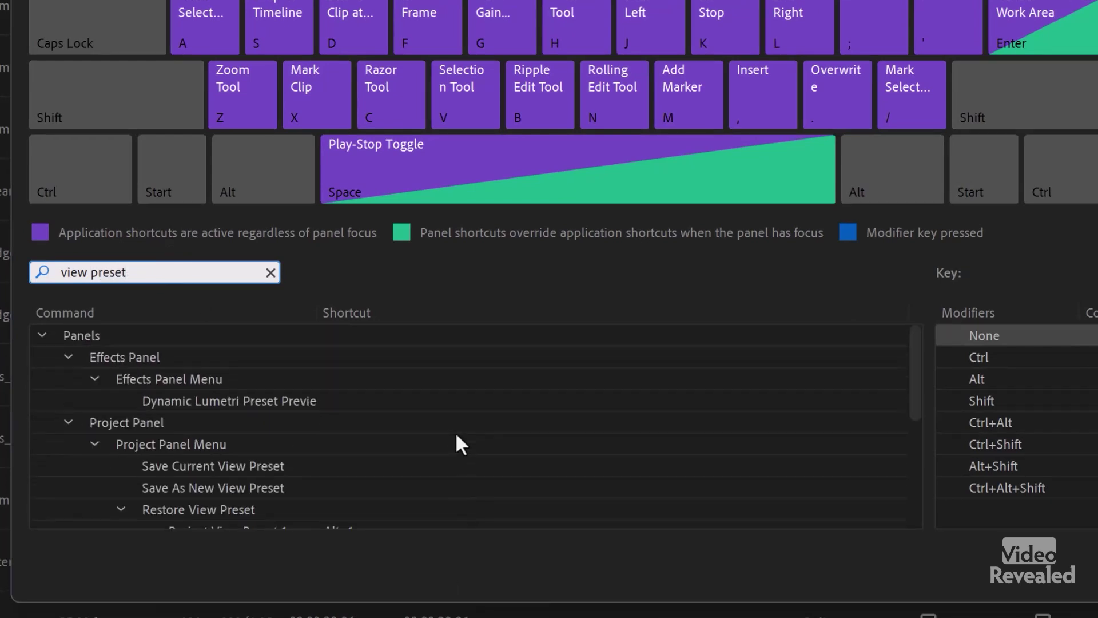
pyautogui.scroll(-4, 456, 431)
pyautogui.scroll(-3, 457, 458)
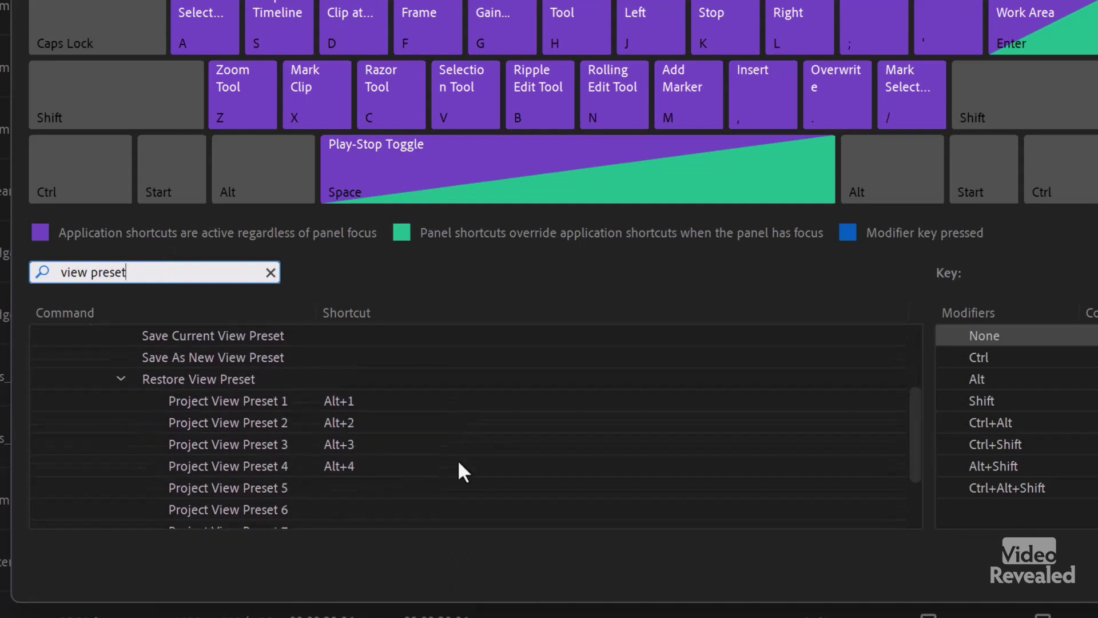
pyautogui.moveTo(918, 457); pyautogui.dragTo(915, 509)
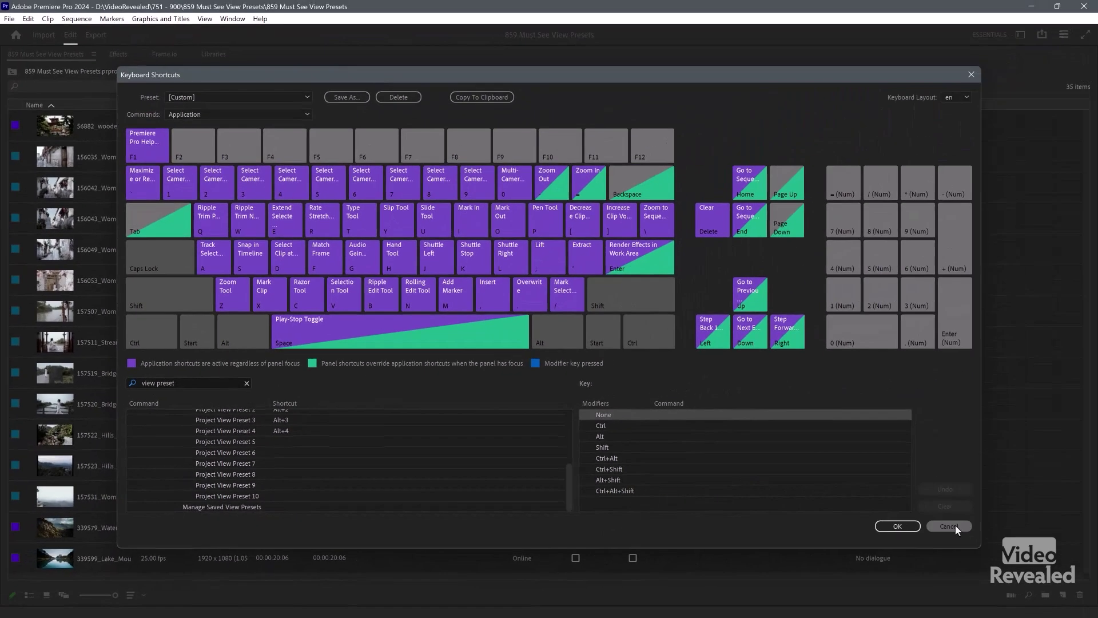
pyautogui.click(955, 524)
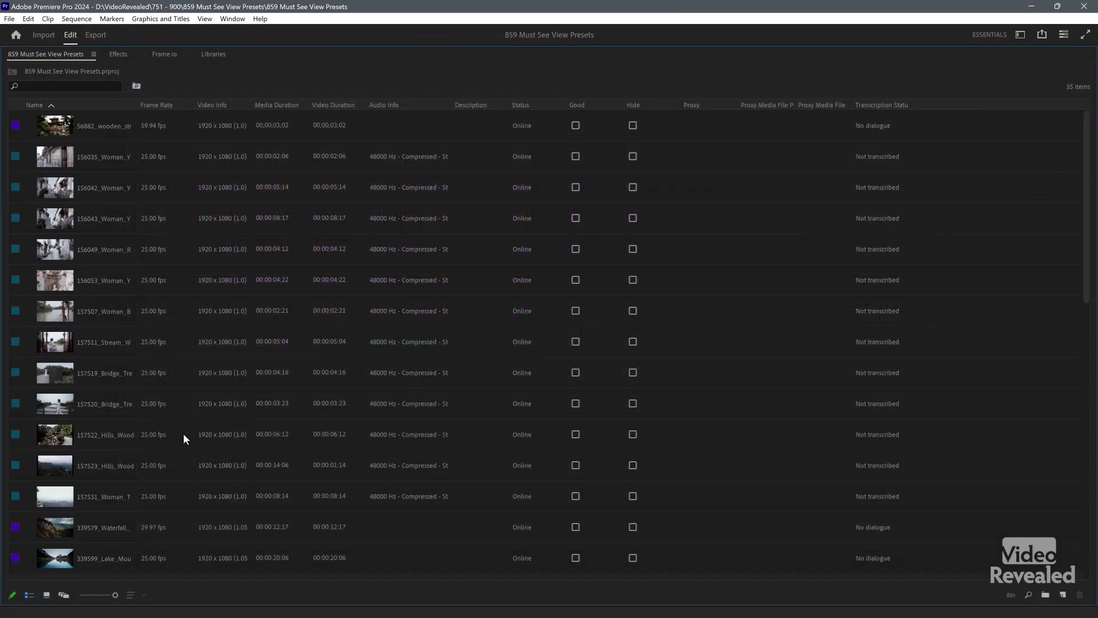
# Step: Open the Project panel's options menu showing the view-preset commands
pyautogui.click(94, 54)
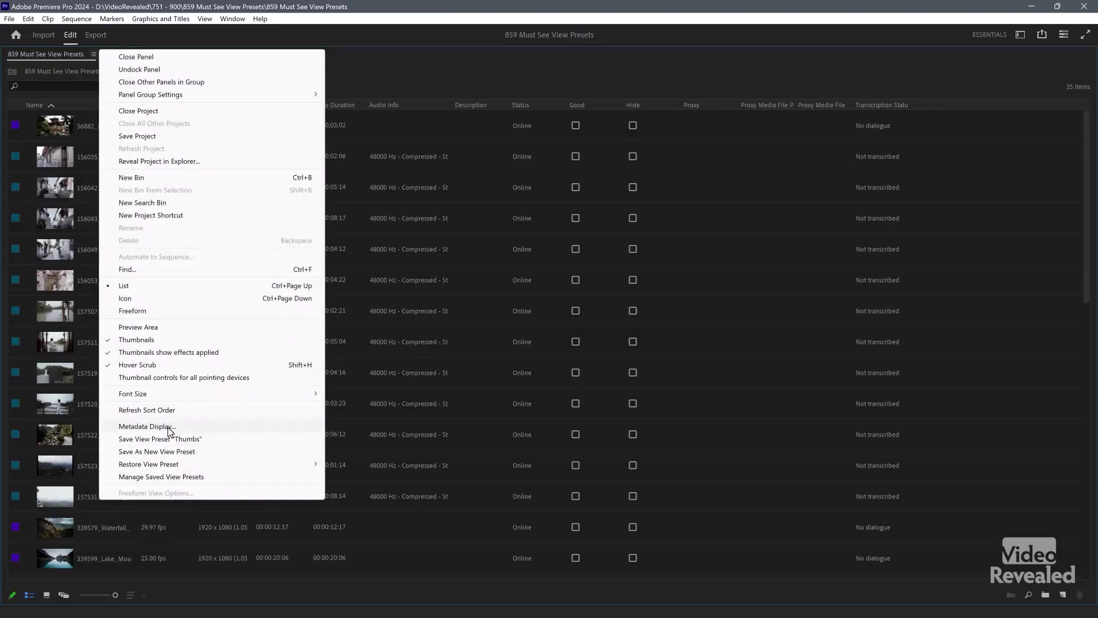
# Step: Apply the saved metadata column set: Video Info, Audio Info, Video Usage, Audio Usage, Video Codec
pyautogui.click(170, 427)
pyautogui.click(706, 279)
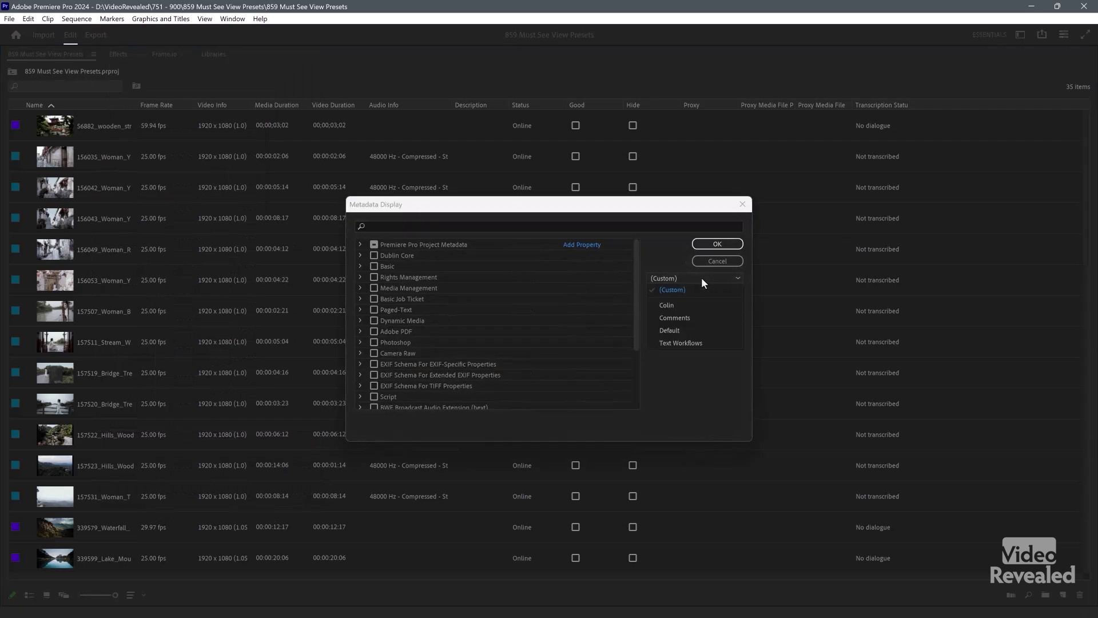
pyautogui.click(689, 298)
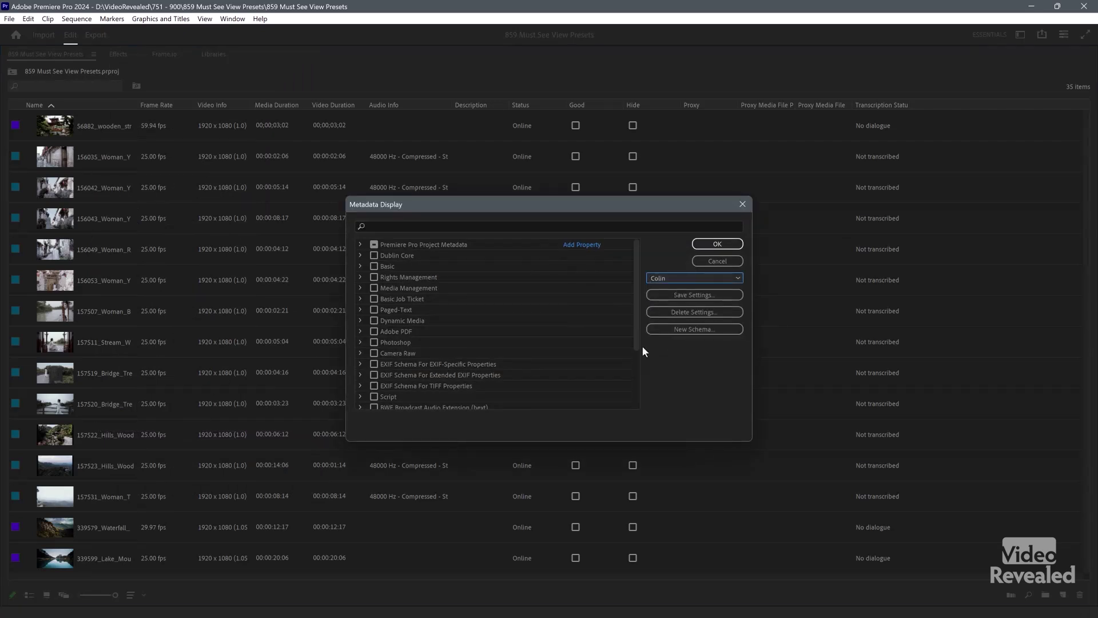
pyautogui.click(714, 246)
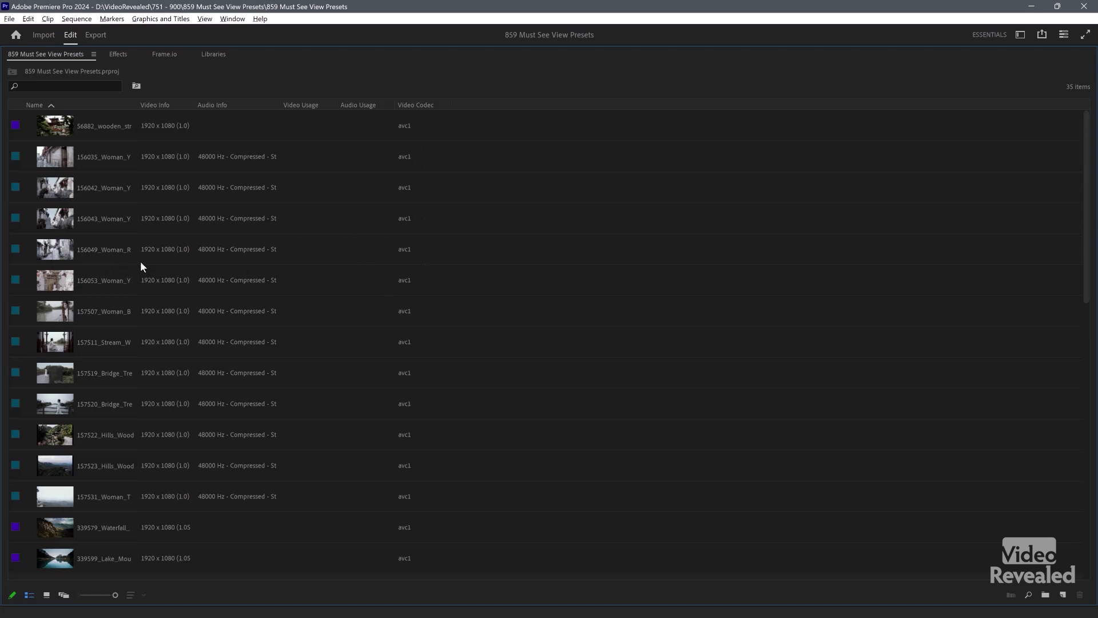
# Step: Switch through the first three saved project views, ending on the dense many-column list
pyautogui.hotkey('shift', '1')
pyautogui.hotkey('shift', '2')
pyautogui.hotkey('shift', '3')
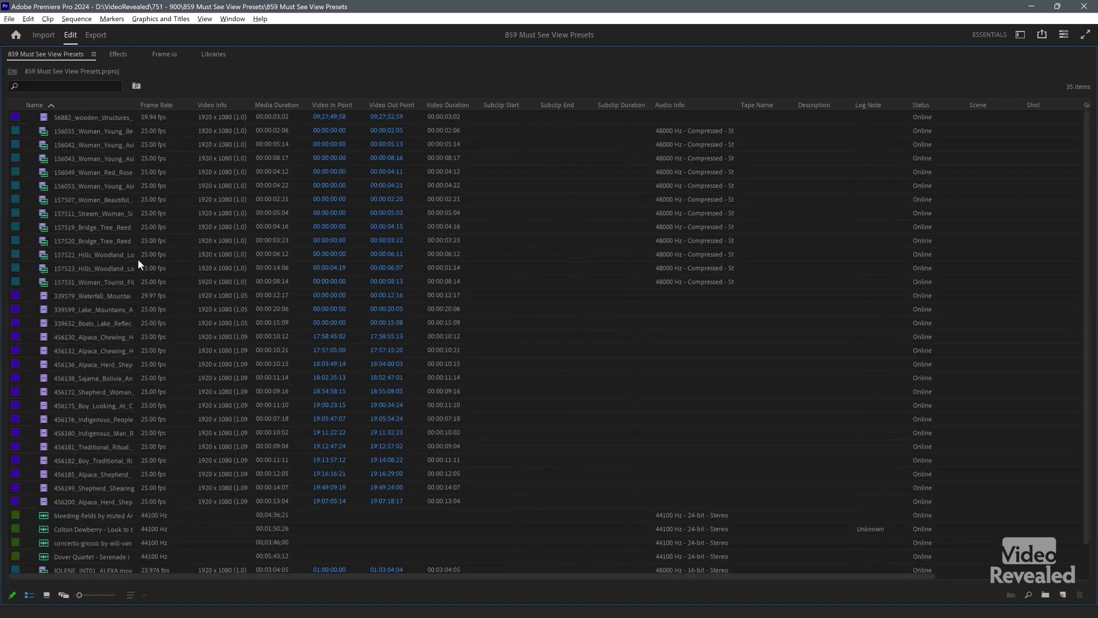
# Step: Turn on clip thumbnails in the Project panel list and make them much larger
pyautogui.click(94, 55)
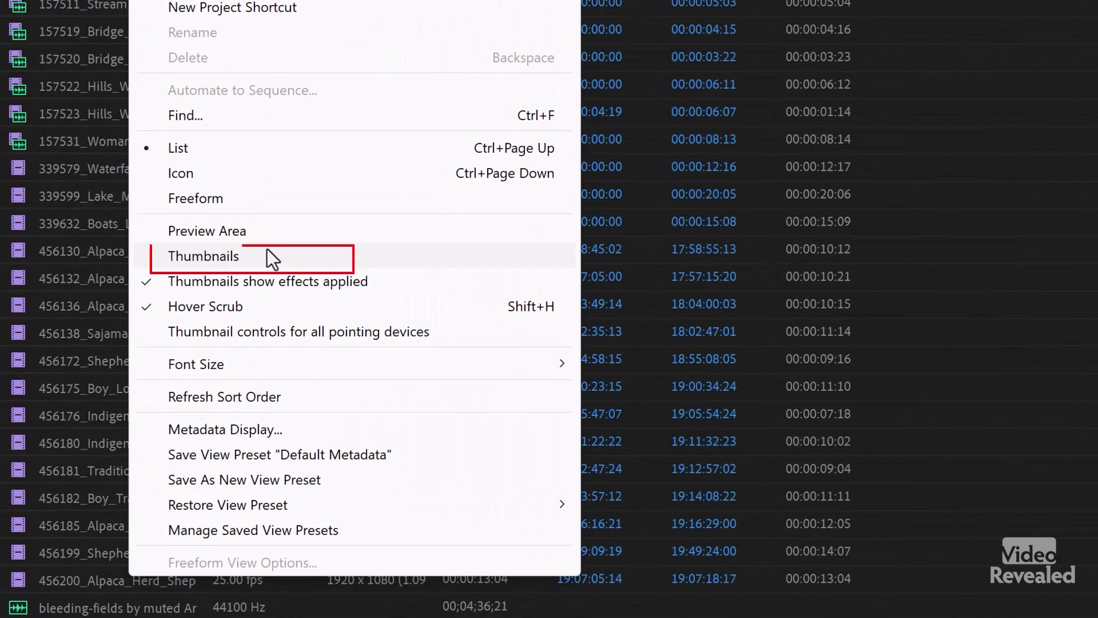
pyautogui.click(259, 252)
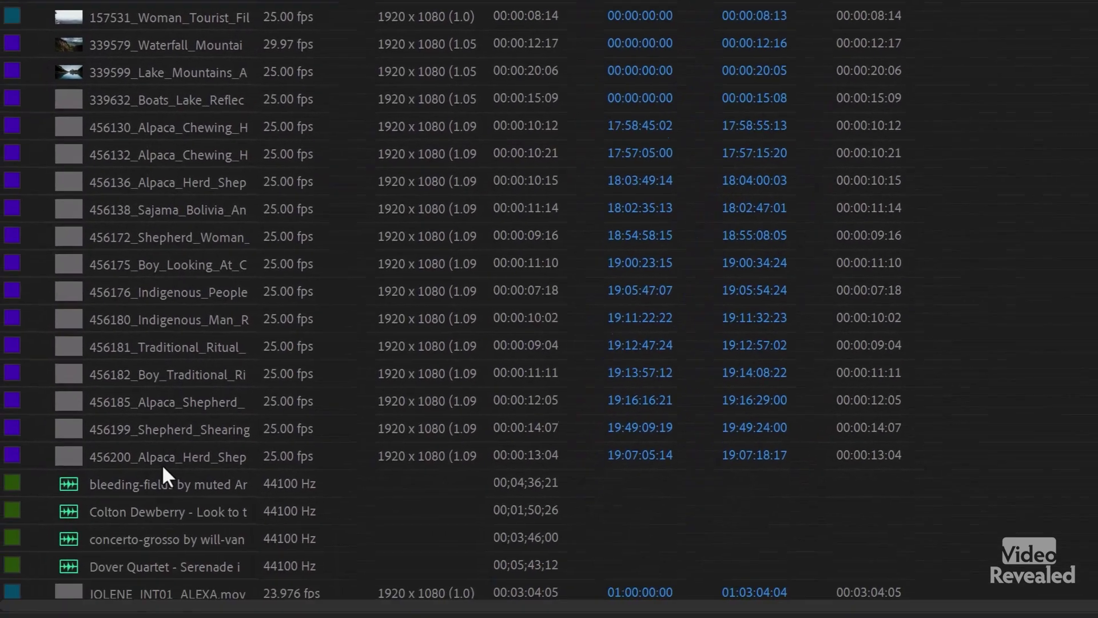
pyautogui.moveTo(160, 597); pyautogui.dragTo(219, 594)
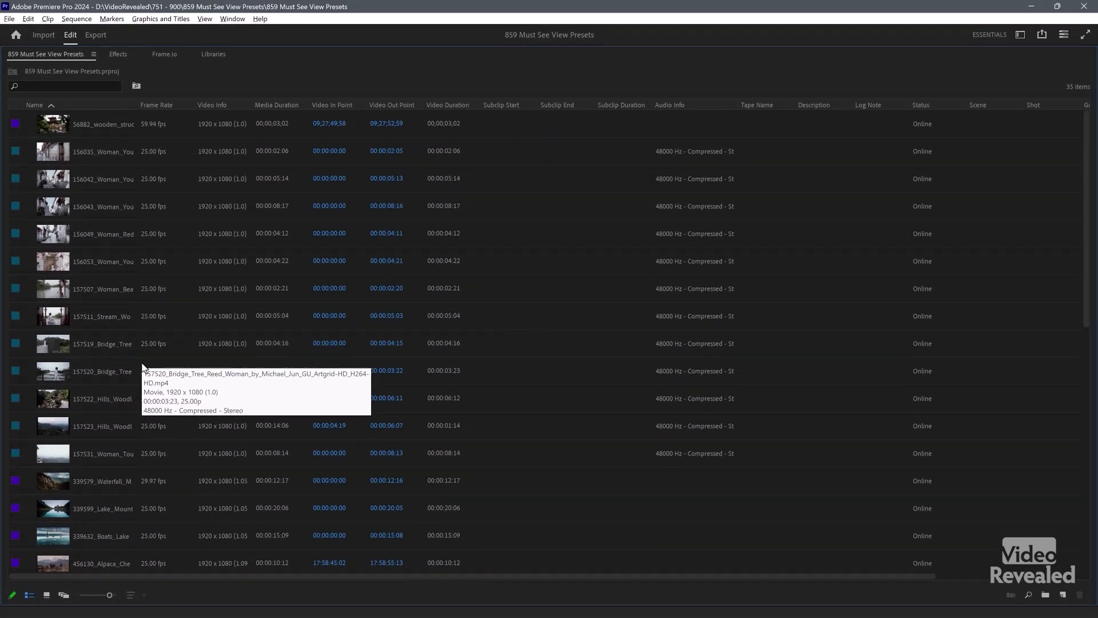
# Step: Cycle through view presets 1–4 again, then return the panel to the full workspace
pyautogui.hotkey('ctrl', 'alt', '2')
pyautogui.hotkey('ctrl', 'alt', '1')
pyautogui.hotkey('ctrl', 'alt', '2')
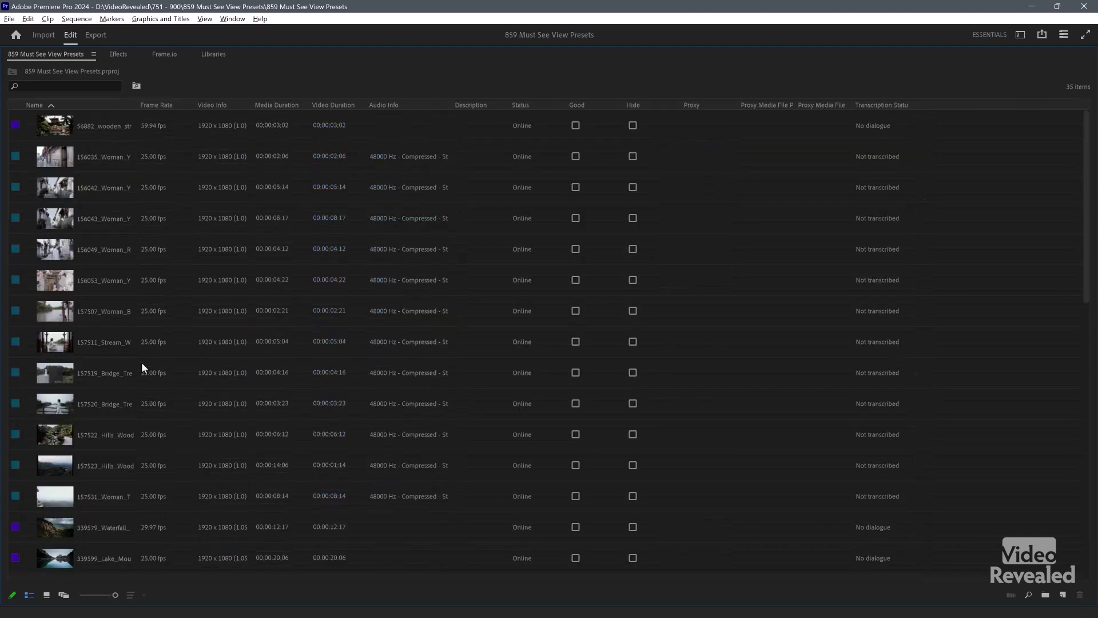
pyautogui.hotkey('ctrl', 'alt', '3')
pyautogui.hotkey('ctrl', 'alt', '4')
pyautogui.hotkey('ctrl', 'alt', '3')
pyautogui.hotkey('ctrl', 'alt', '2')
pyautogui.hotkey('ctrl', 'alt', '1')
pyautogui.hotkey('ctrl', 'alt', '2')
pyautogui.hotkey('ctrl', 'alt', '3')
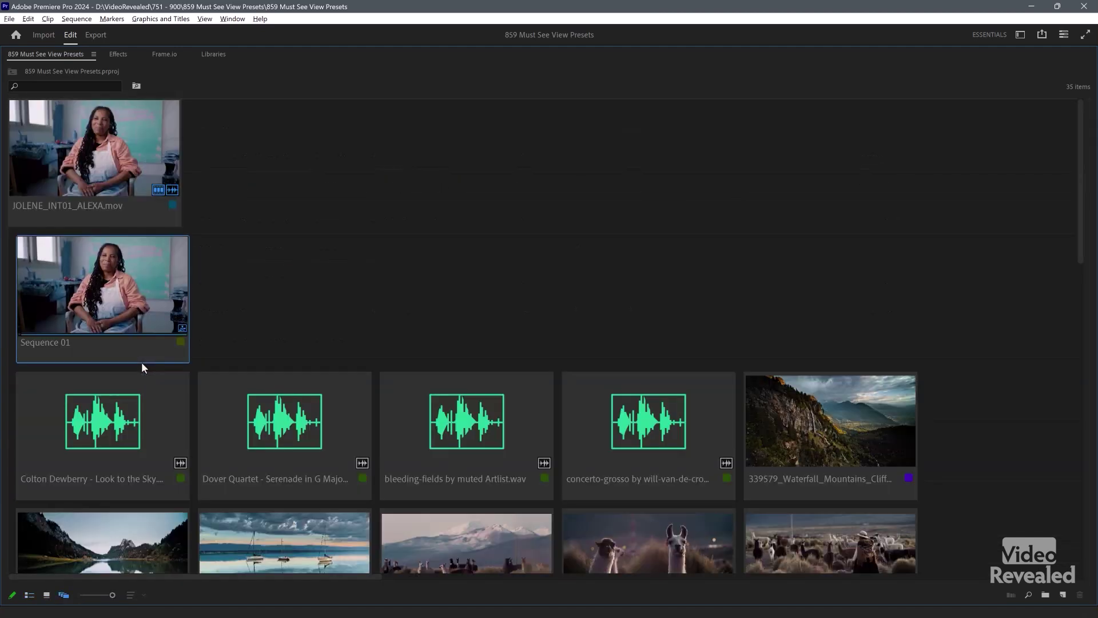
pyautogui.hotkey('ctrl', 'alt', '1')
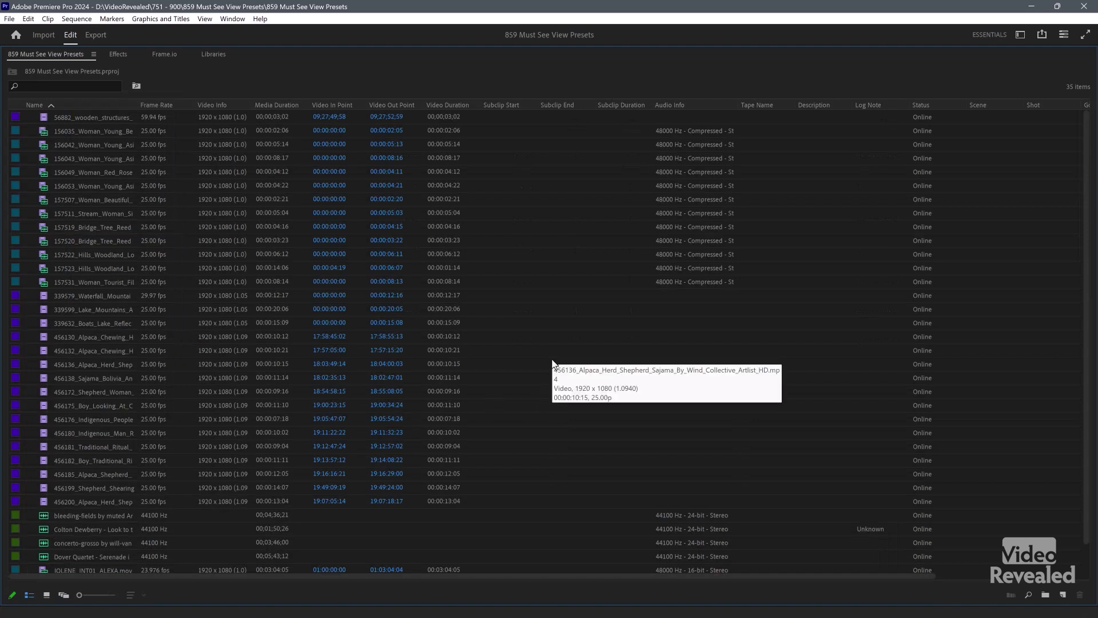
pyautogui.press('`')
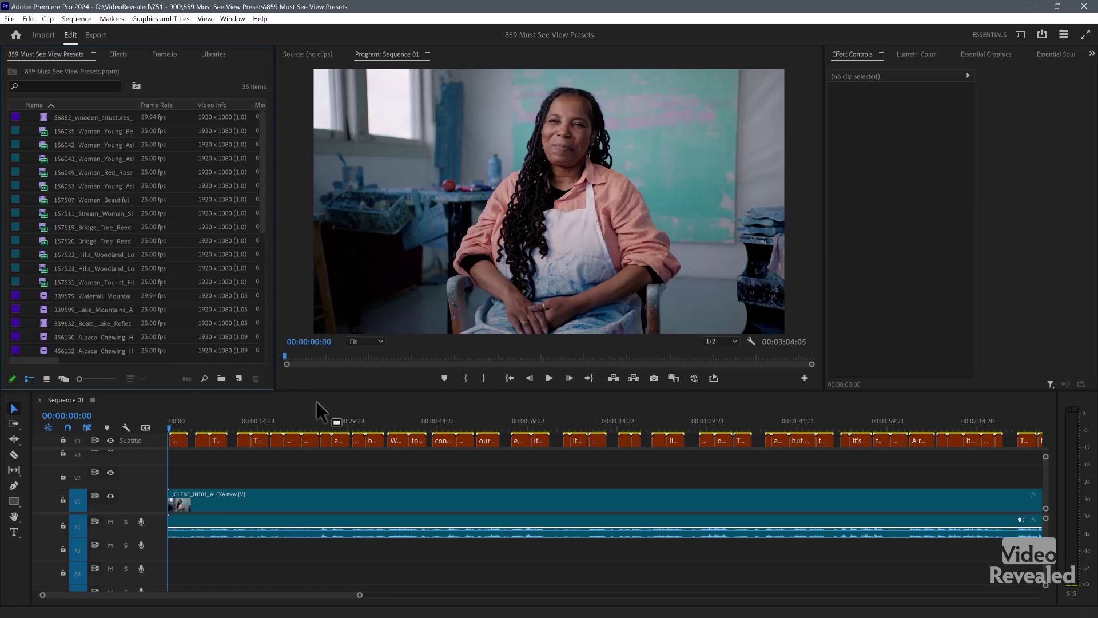
# Step: Switch focus between the timeline and Project panel, leaving the Project panel active
pyautogui.click(290, 399)
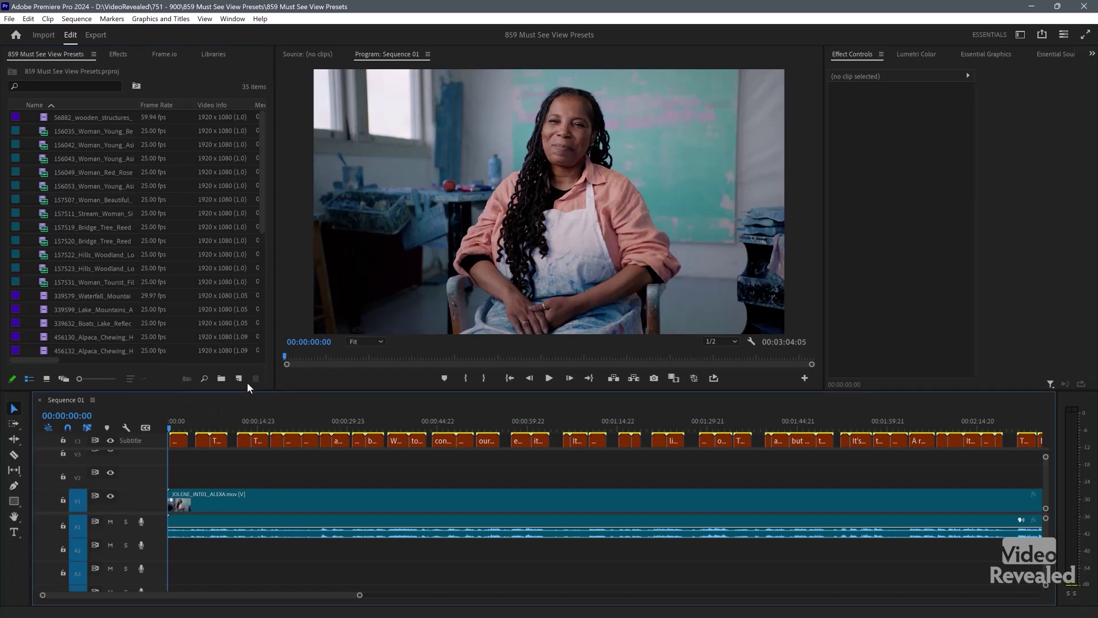
pyautogui.click(266, 373)
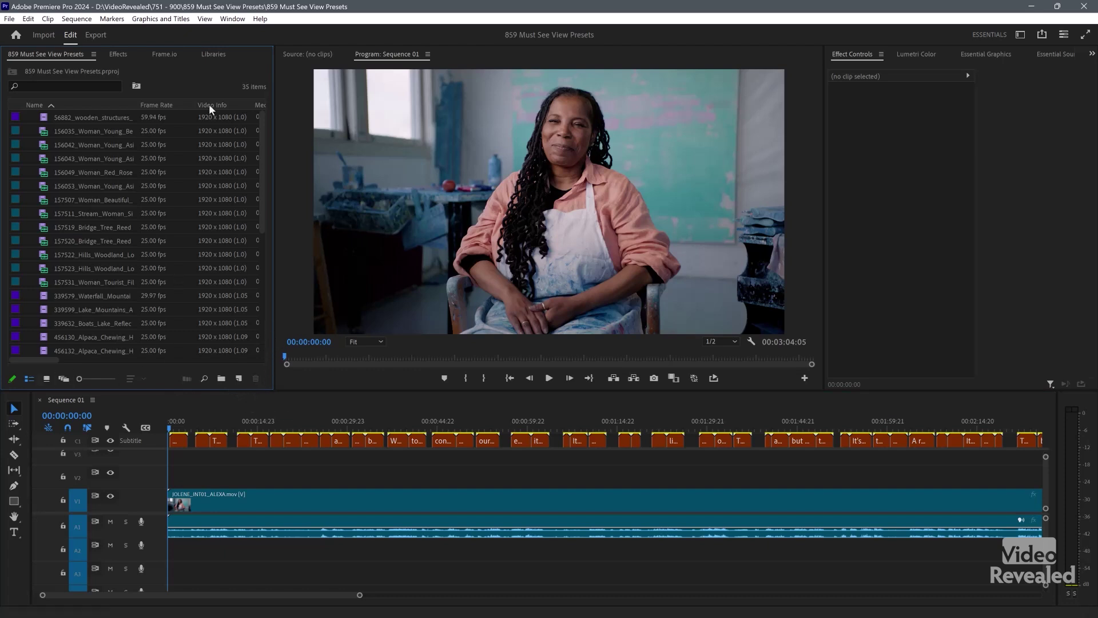
pyautogui.click(380, 401)
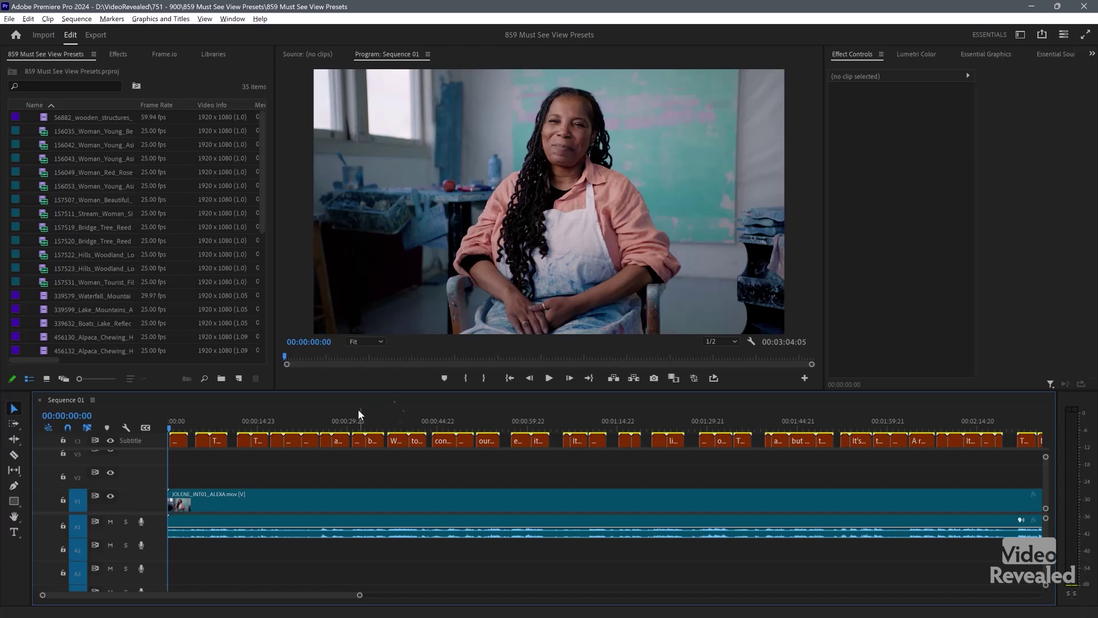
pyautogui.click(264, 369)
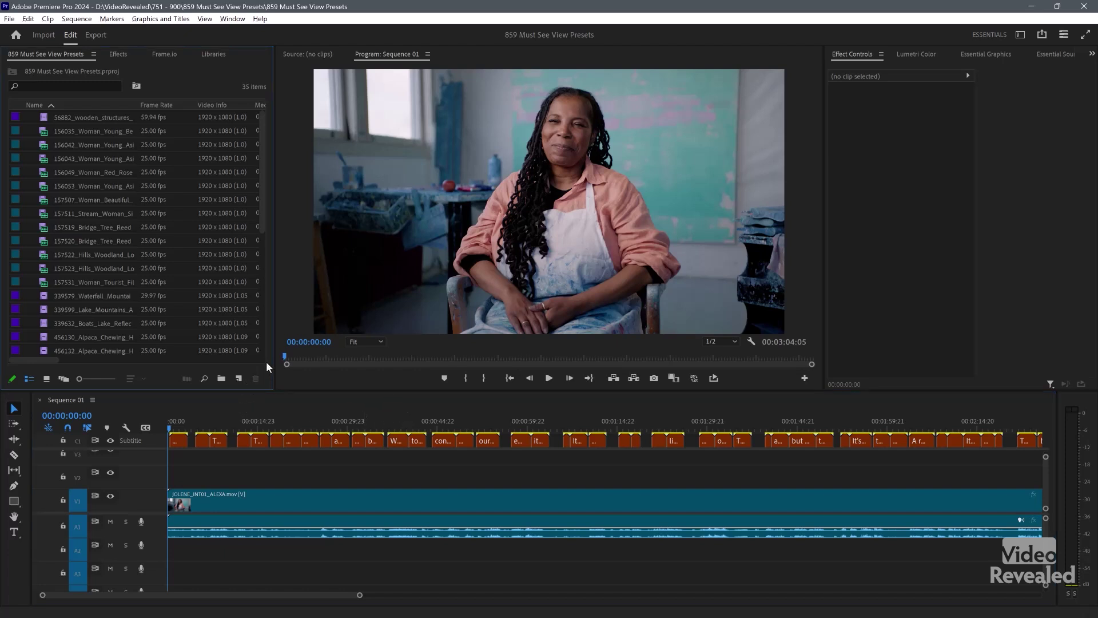
# Step: Cycle through the saved view presets, maximize the Project panel, and show clips as icons
pyautogui.hotkey('shift', ']')
pyautogui.hotkey('ctrl', 'pagedown')
pyautogui.hotkey('shift', '[')
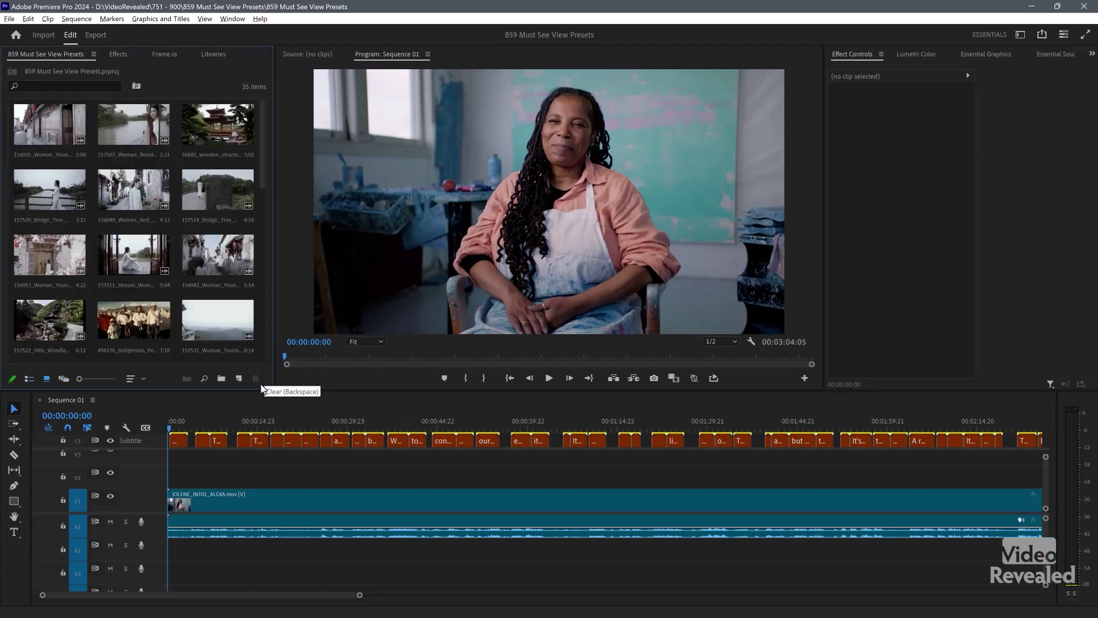
pyautogui.hotkey('shift', ']')
pyautogui.hotkey('ctrl', 'pageup')
pyautogui.hotkey('shift', '[')
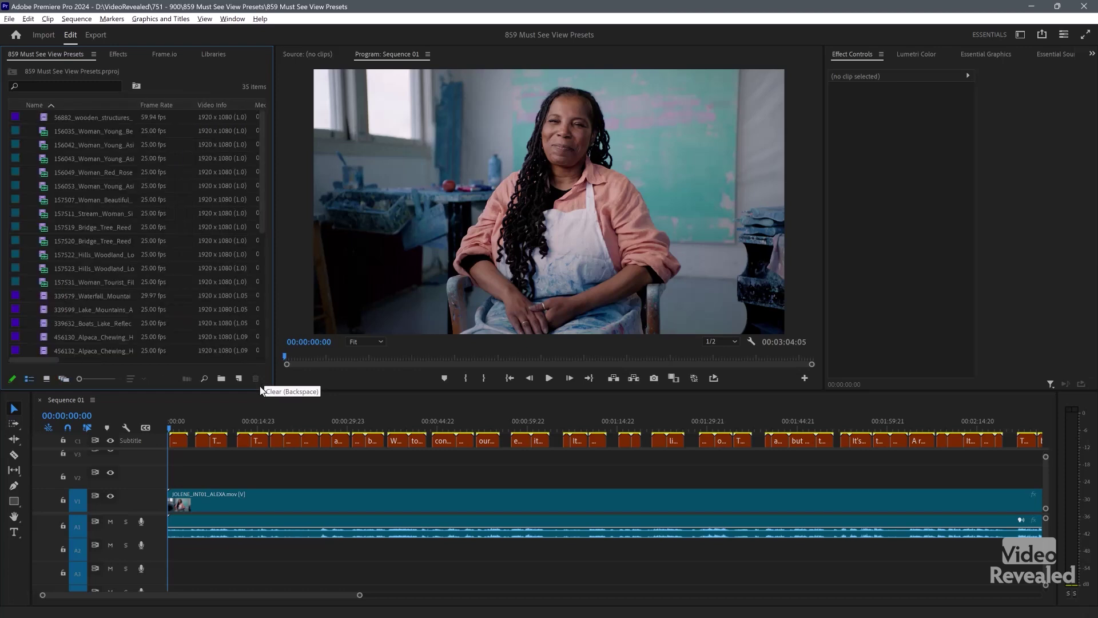
pyautogui.press('`')
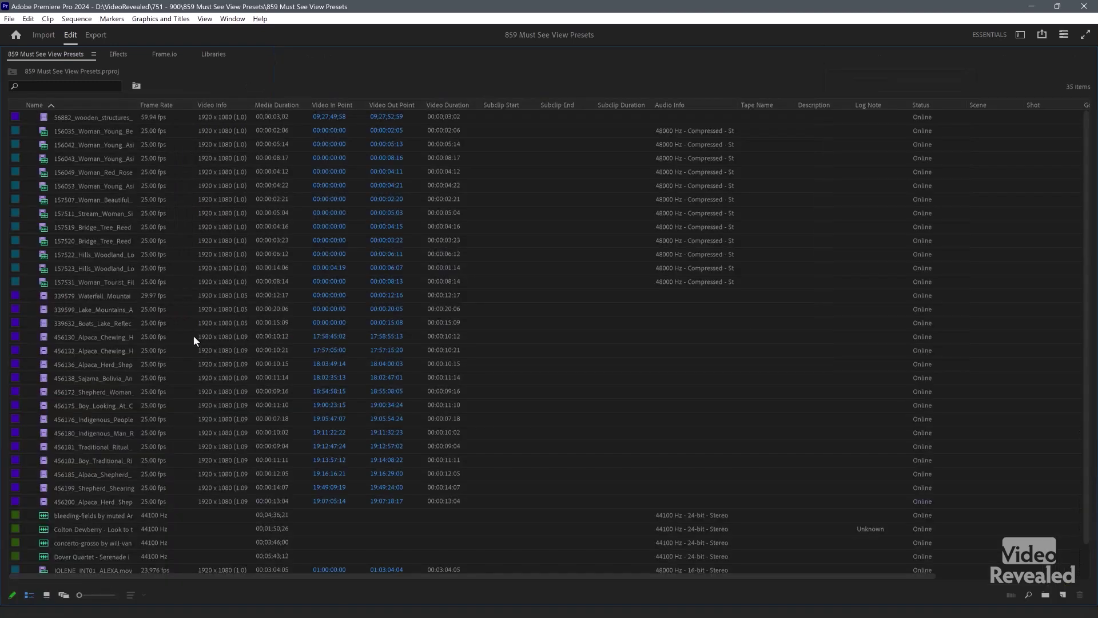
pyautogui.click(55, 595)
# Step: Compare Freeform View, settle on Icon View, and leave the Sort Icons options unchanged
pyautogui.click(64, 595)
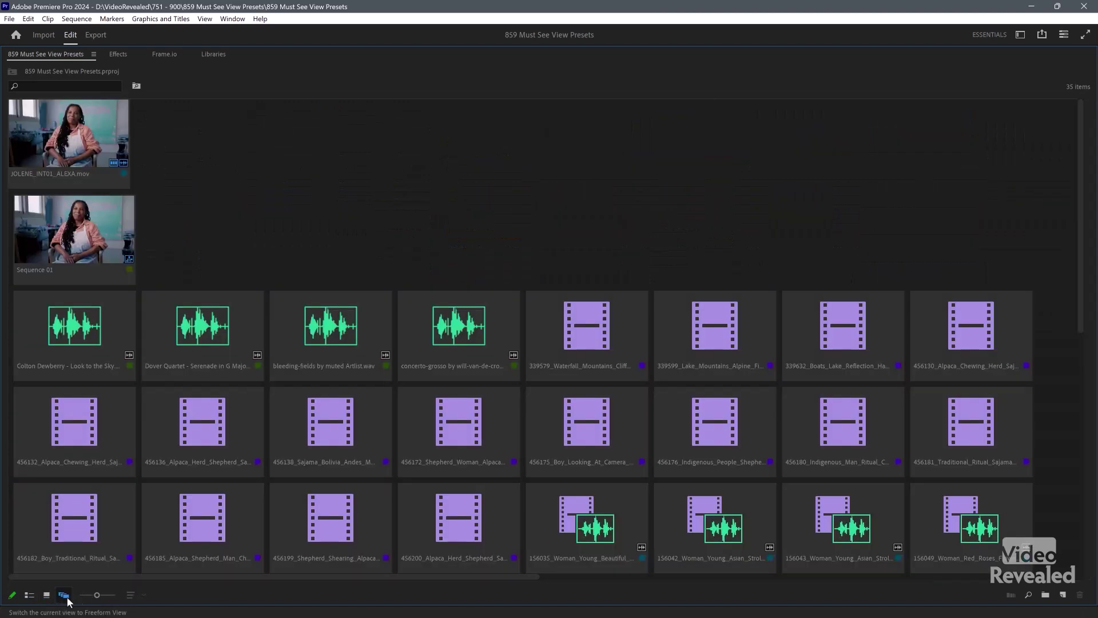
pyautogui.click(47, 595)
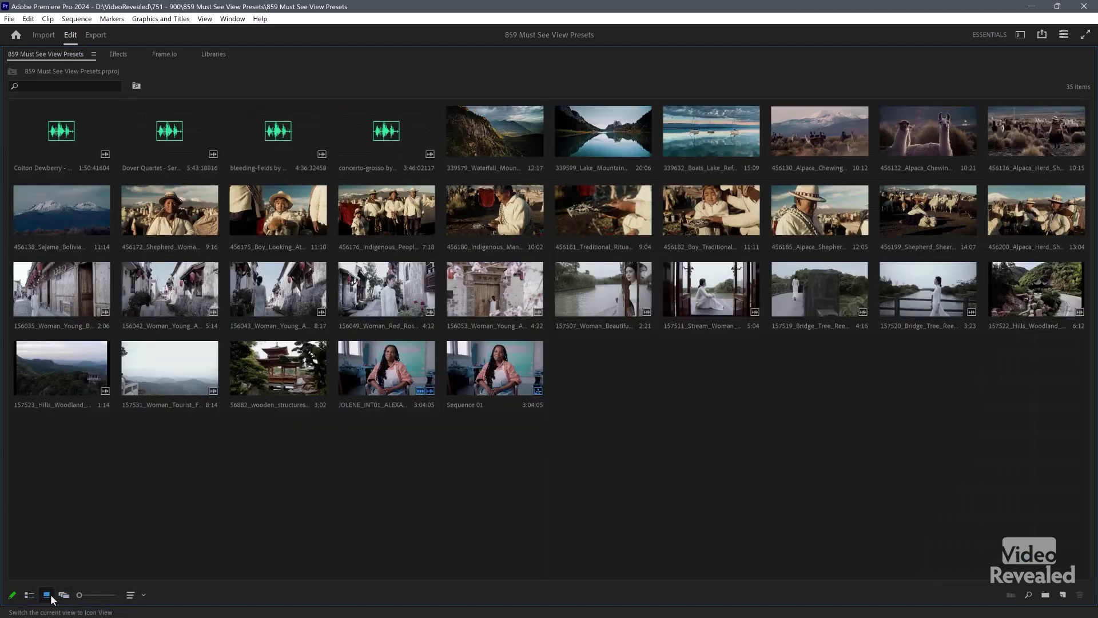
pyautogui.click(129, 595)
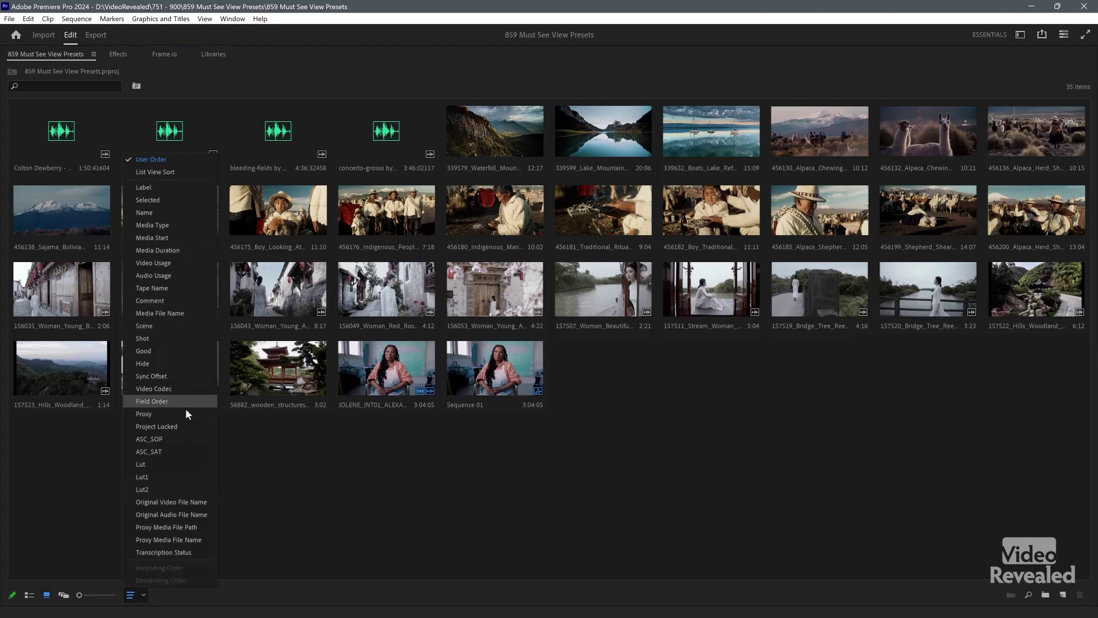
pyautogui.click(241, 496)
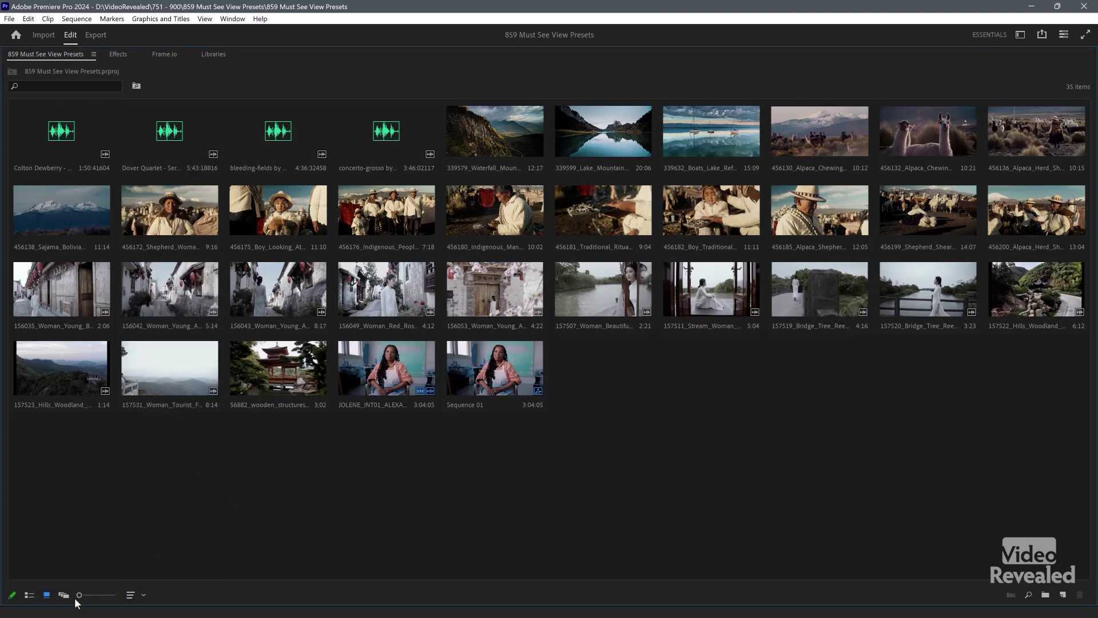
# Step: Enlarge the icon thumbnails to four per row and scroll through the 35 clips
pyautogui.moveTo(103, 598)
pyautogui.mouseDown()
pyautogui.moveTo(87, 598)
pyautogui.moveTo(108, 594)
pyautogui.mouseUp()
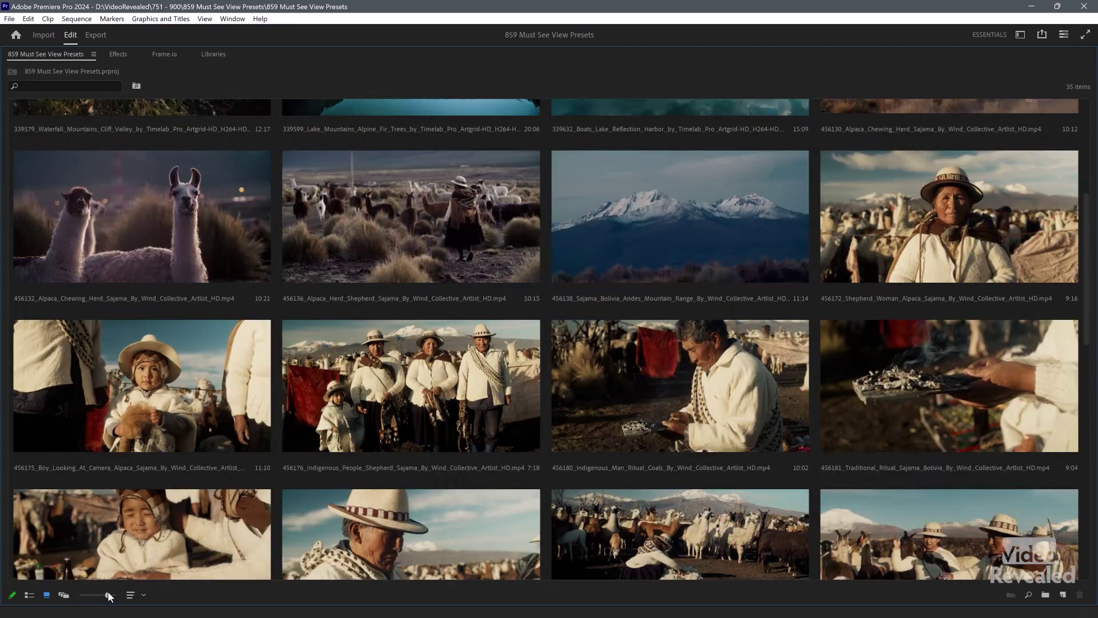
pyautogui.scroll(-2, 215, 430)
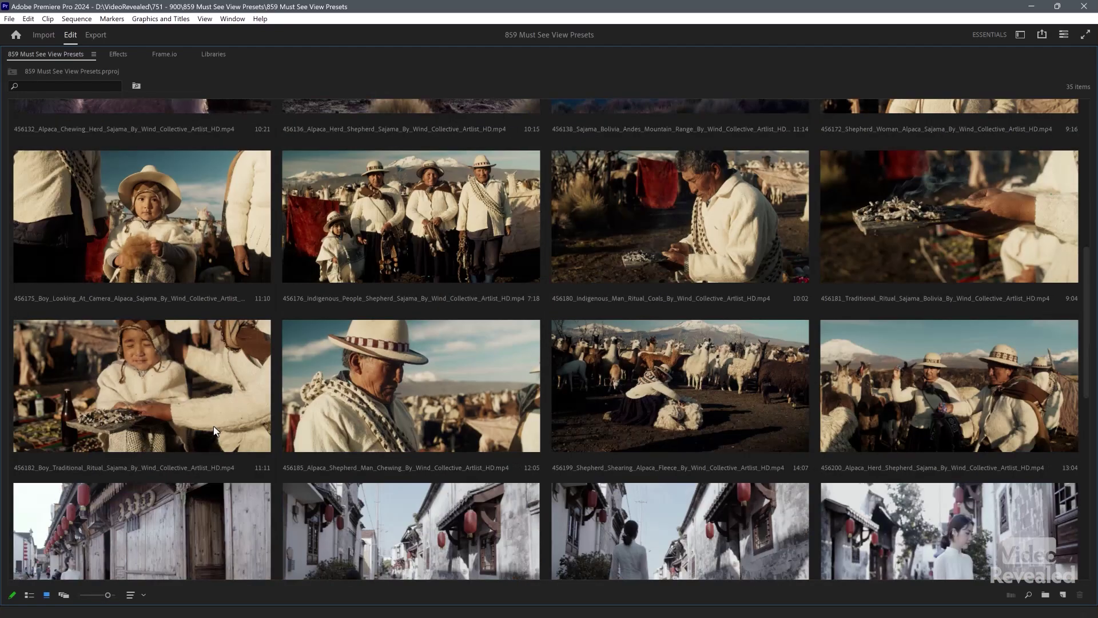
pyautogui.scroll(-2, 214, 430)
pyautogui.scroll(1, 206, 438)
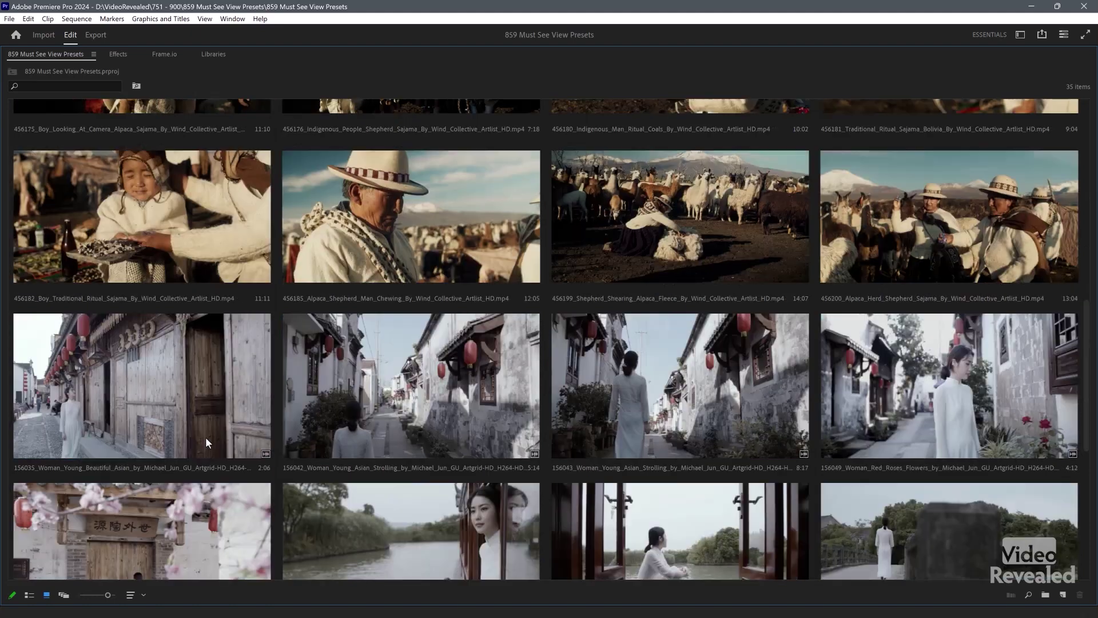
pyautogui.scroll(1, 205, 436)
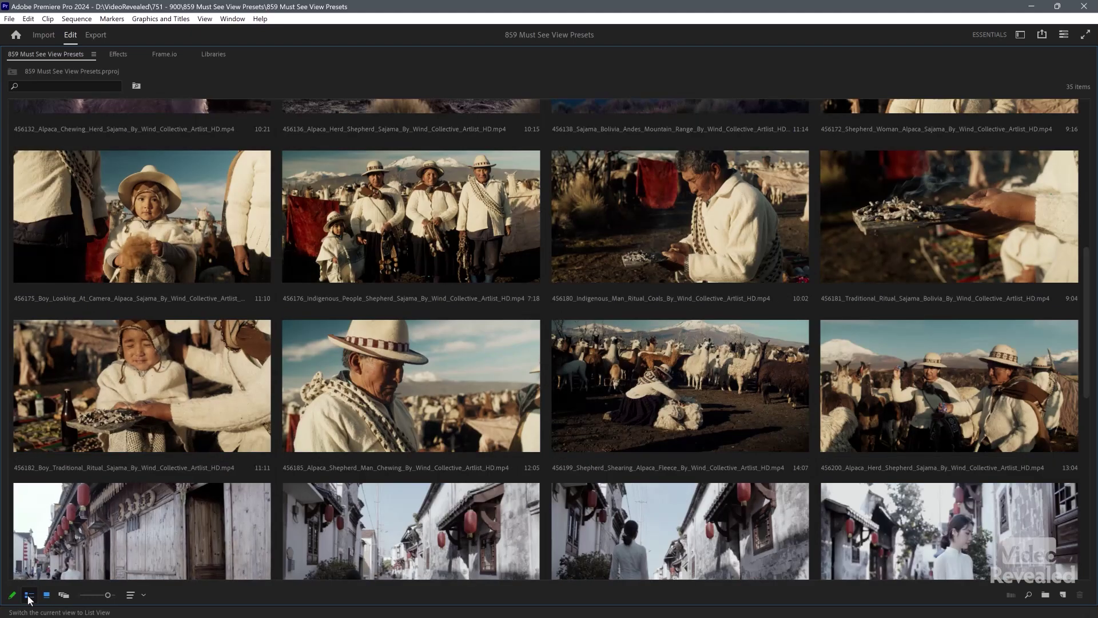